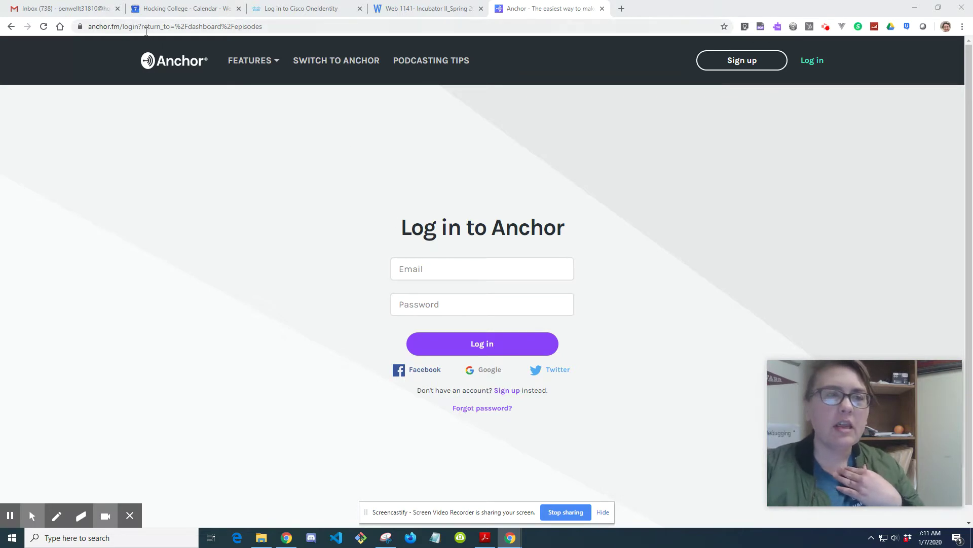
Shorten the login page address to anchor.fm and load the Anchor home page
left_click(265, 22)
left_click(277, 23)
left_click_drag(286, 23, 144, 24)
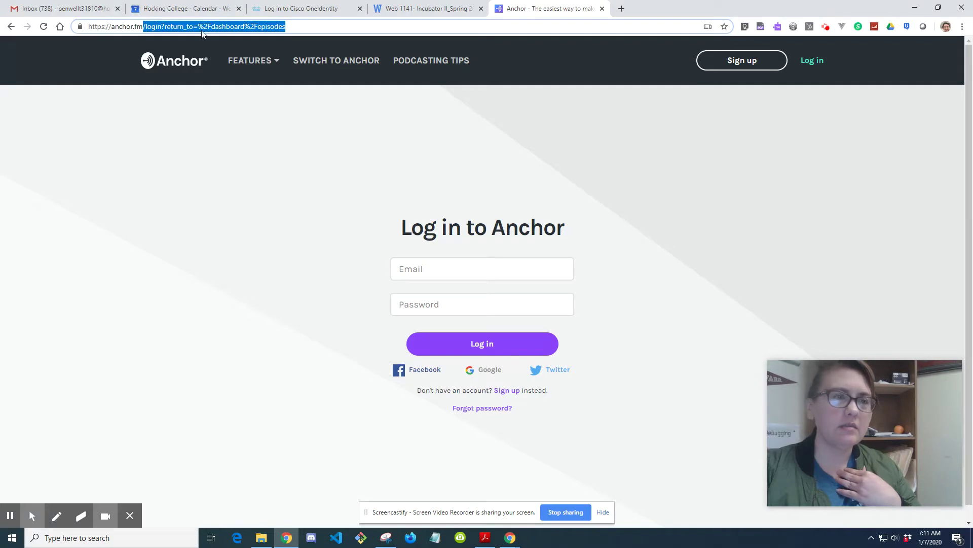
key("BackSpace")
key("Return")
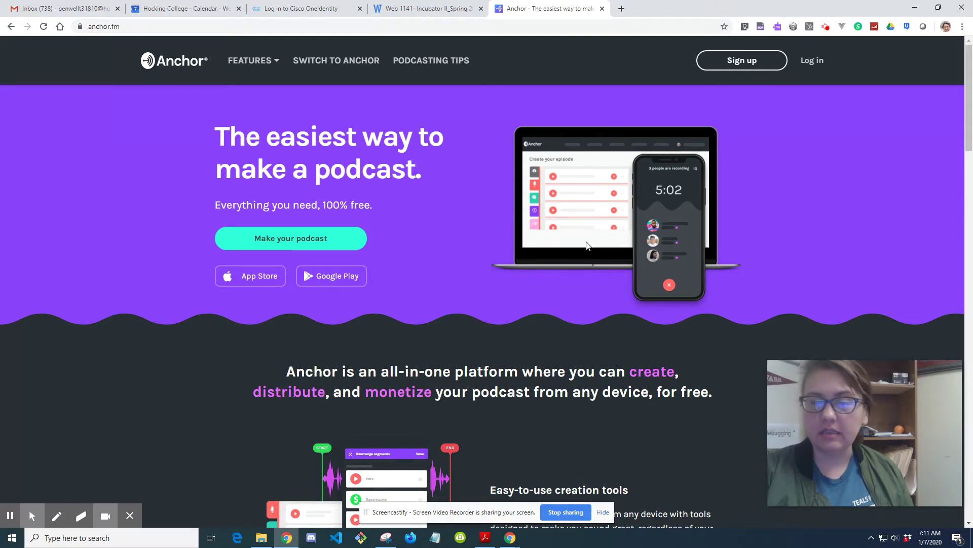
Log in to Anchor by filling in the saved school e-mail and entering the account password
left_click(816, 65)
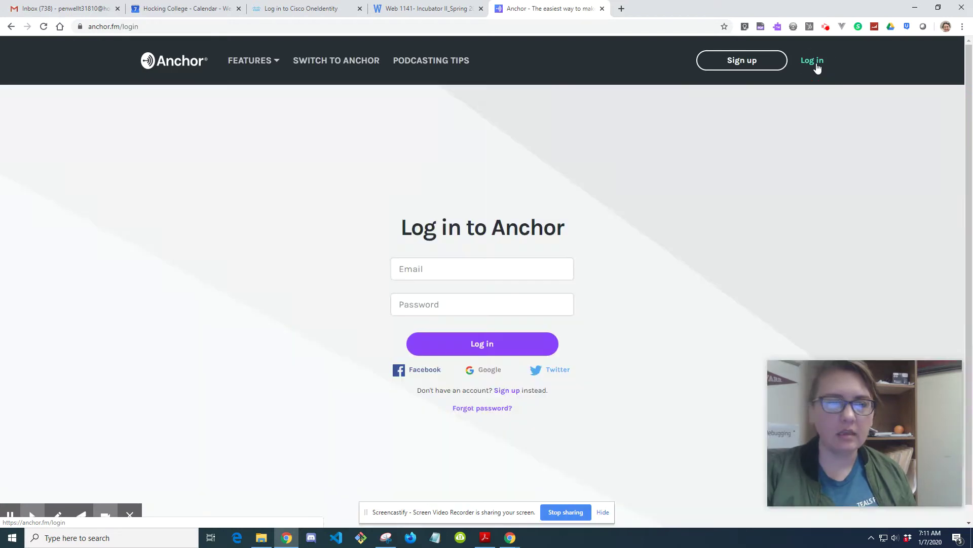
left_click(496, 267)
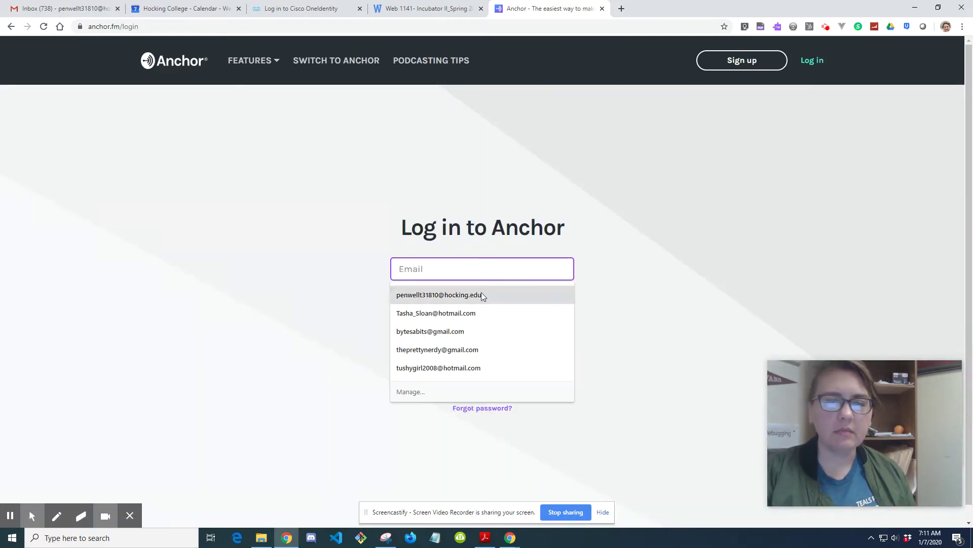
left_click(482, 293)
left_click(470, 302)
type("•")
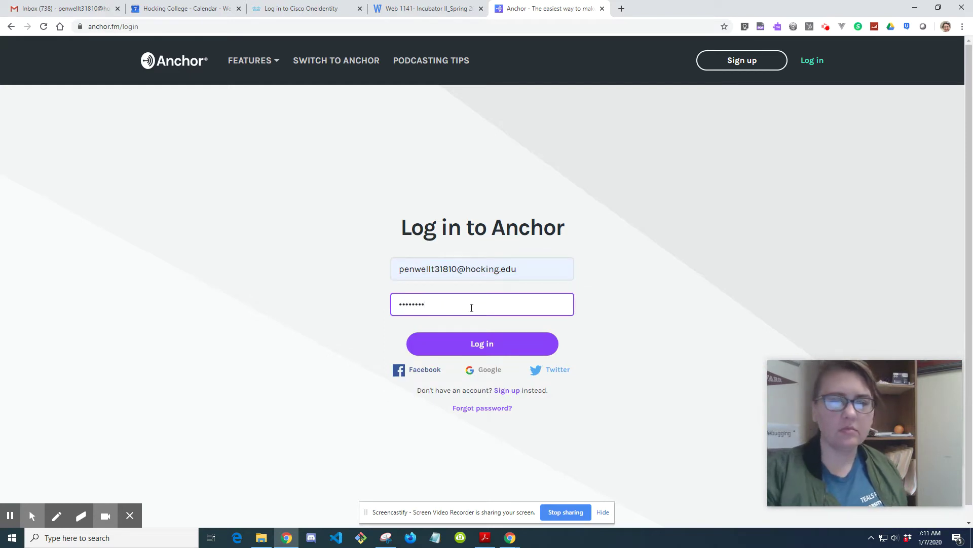
left_click(527, 341)
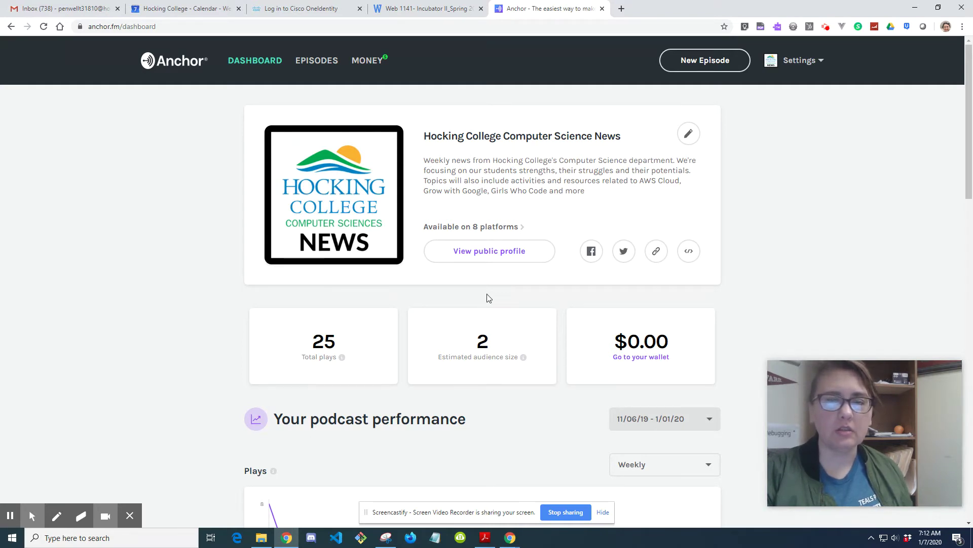
Review the podcast's dashboard statistics, examining the total plays, audience size, weekly plays graph and top episodes chart
scroll(487, 296, "down", 6)
scroll(490, 297, "down", 10)
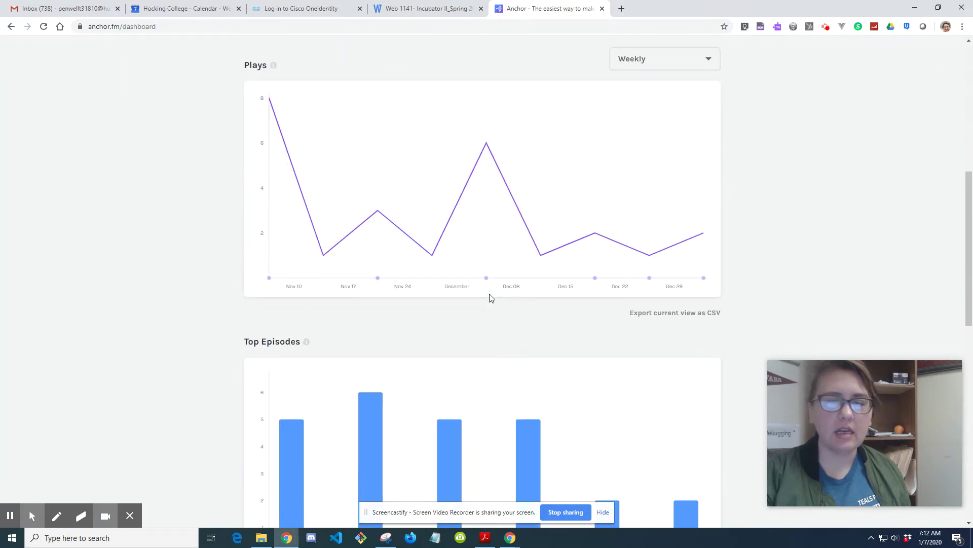
scroll(489, 297, "up", 4)
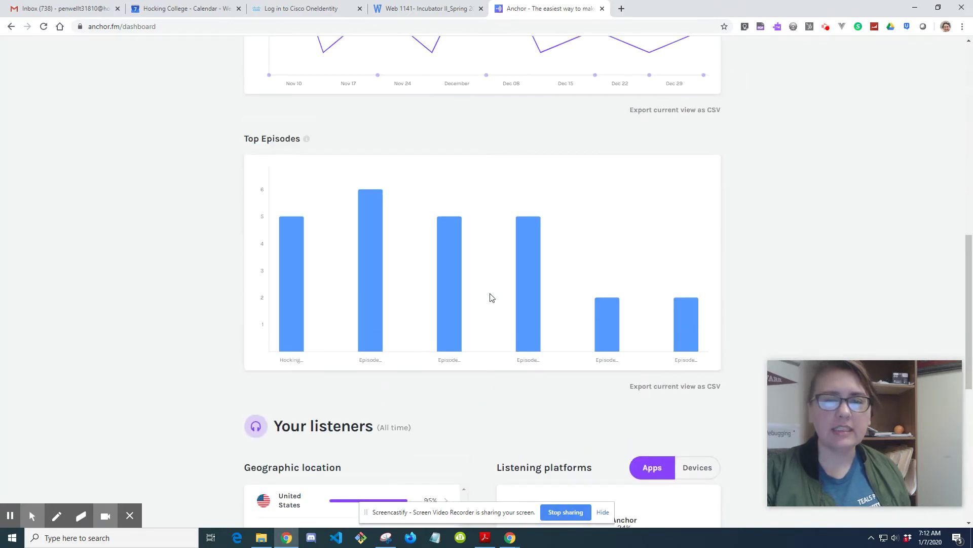
scroll(592, 297, "up", 7)
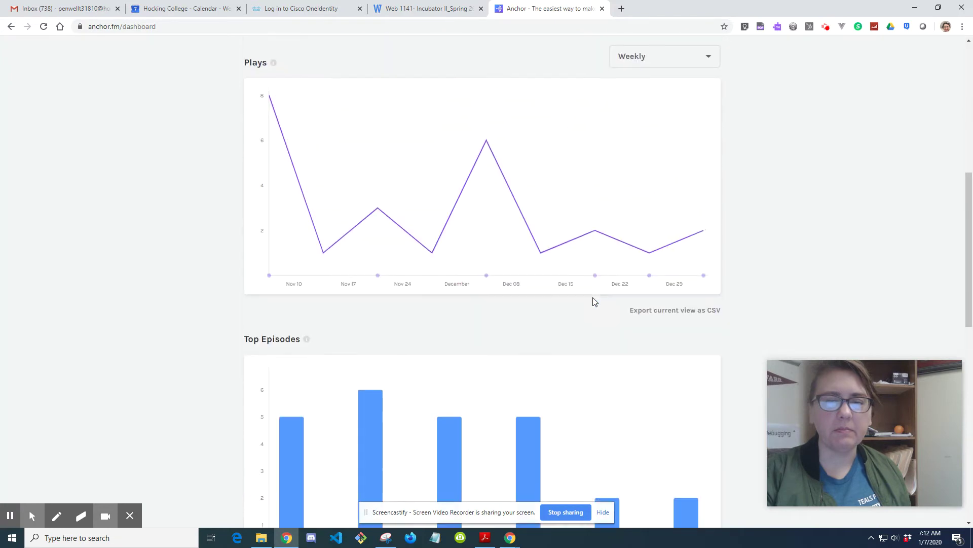
mouse_move(580, 357)
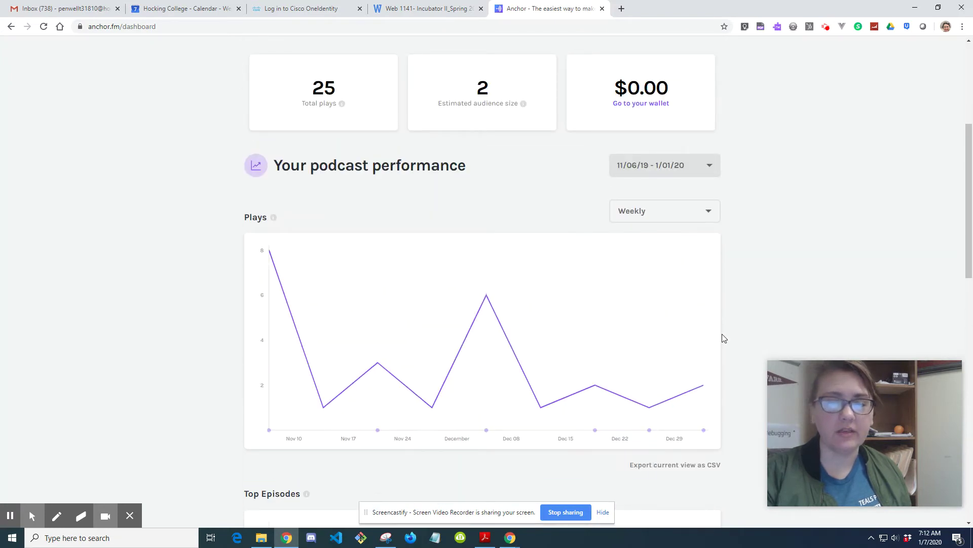
scroll(787, 283, "up", 2)
scroll(548, 309, "up", 2)
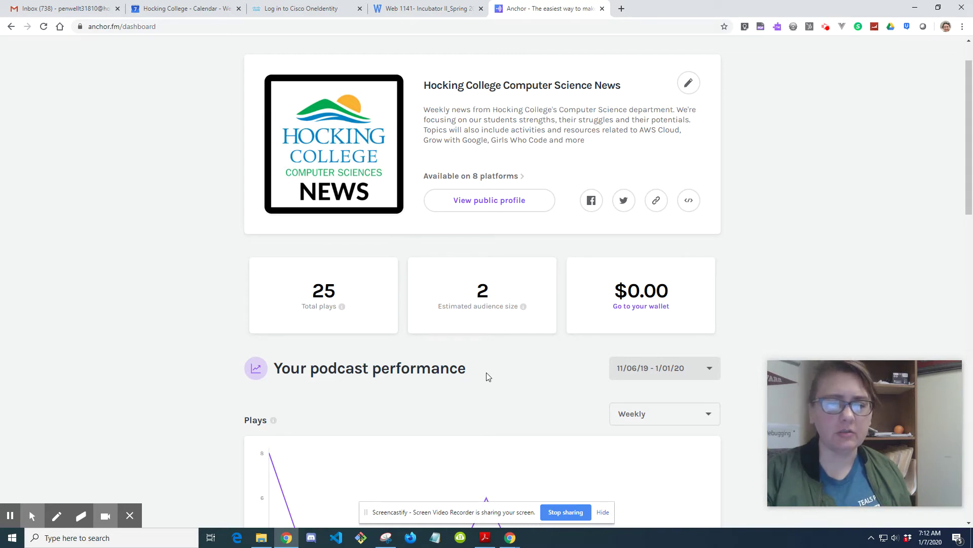
scroll(487, 375, "down", 4)
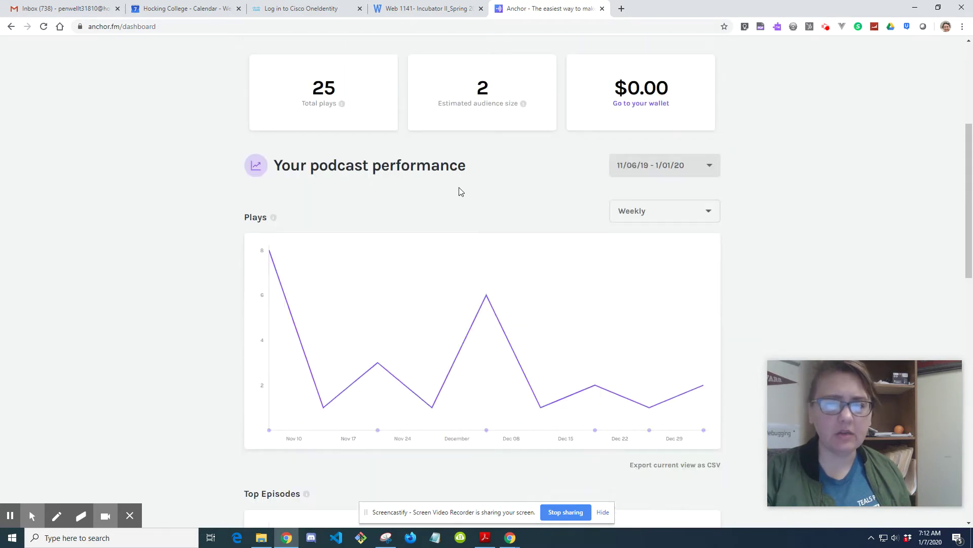
mouse_move(462, 308)
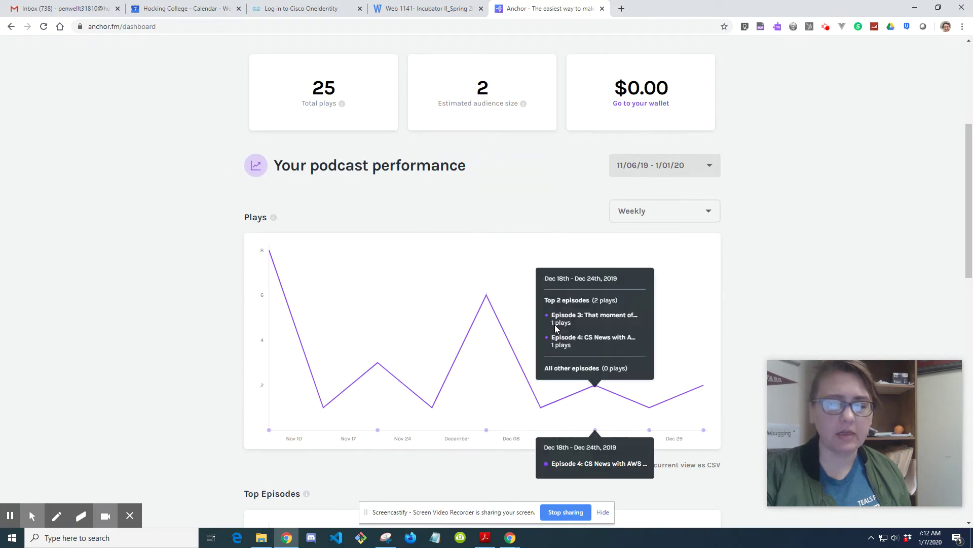
scroll(766, 253, "up", 4)
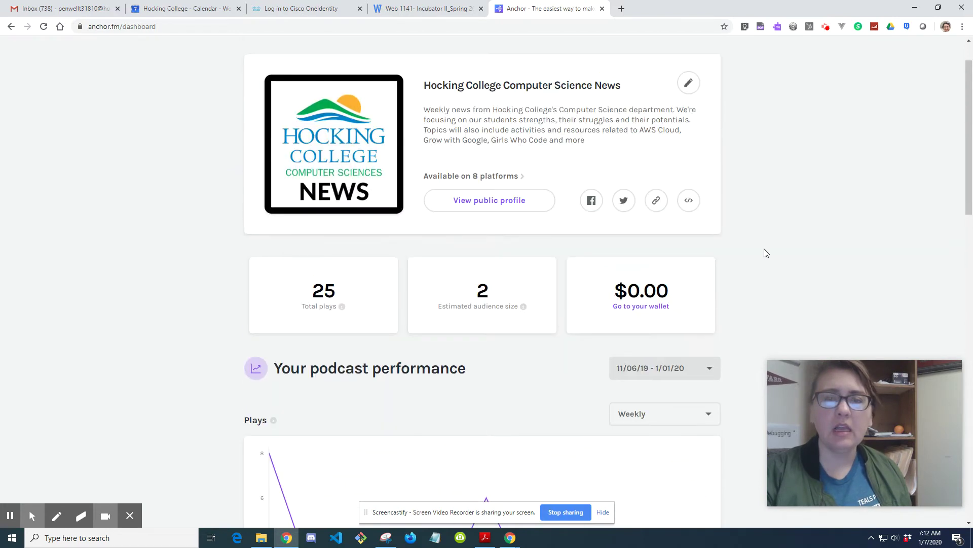
Examine the listeners section of the dashboard, including geographic location and the listening platforms chart by app
scroll(767, 253, "down", 1)
scroll(766, 253, "down", 13)
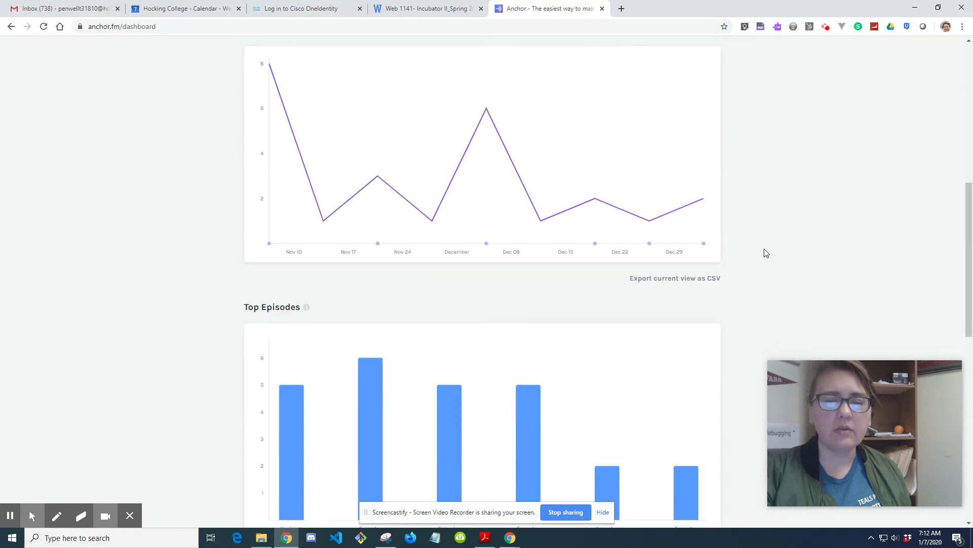
scroll(766, 253, "down", 1)
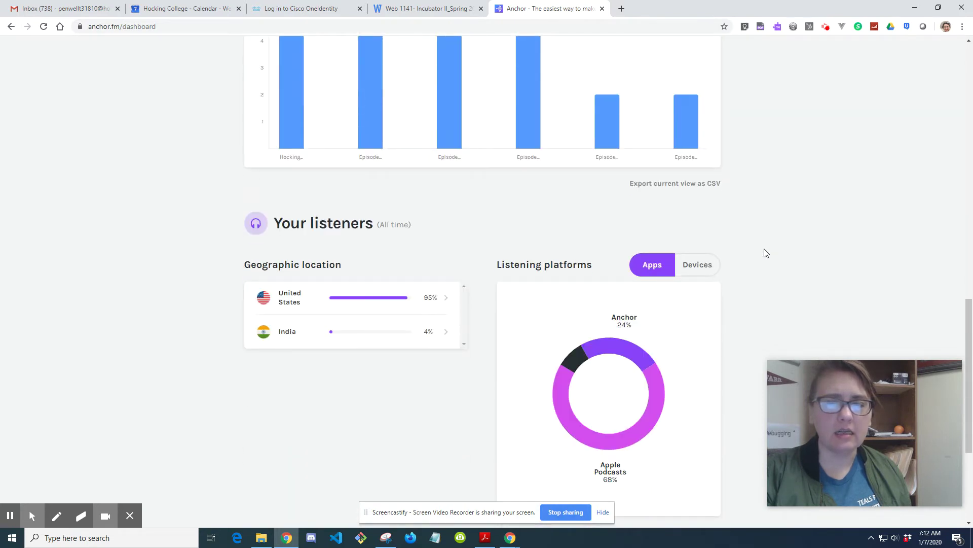
scroll(766, 253, "down", 1)
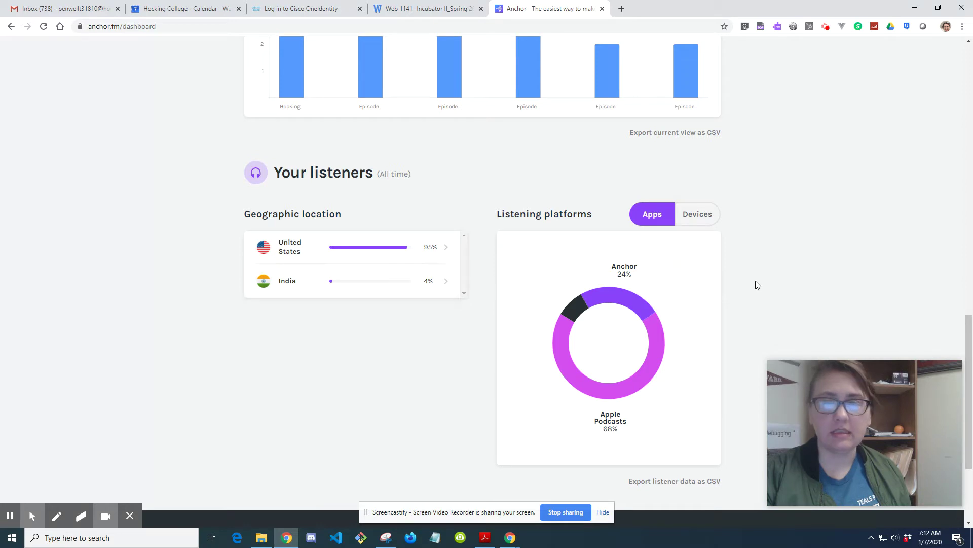
scroll(771, 267, "down", 1)
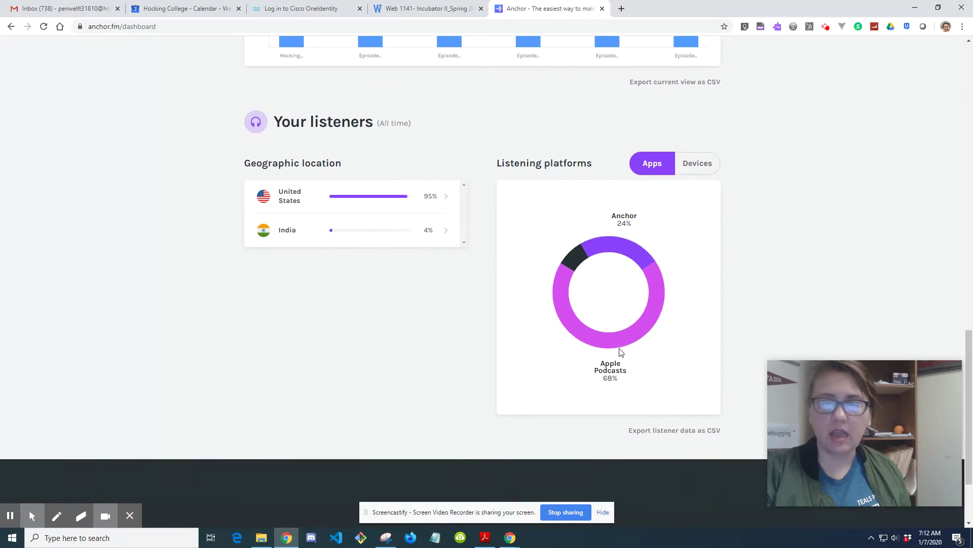
mouse_move(573, 261)
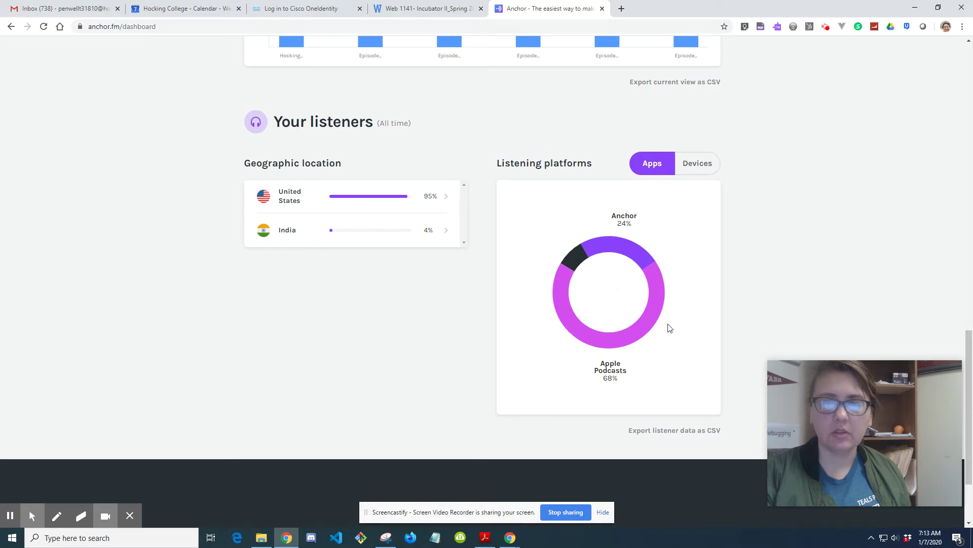
scroll(704, 305, "up", 1)
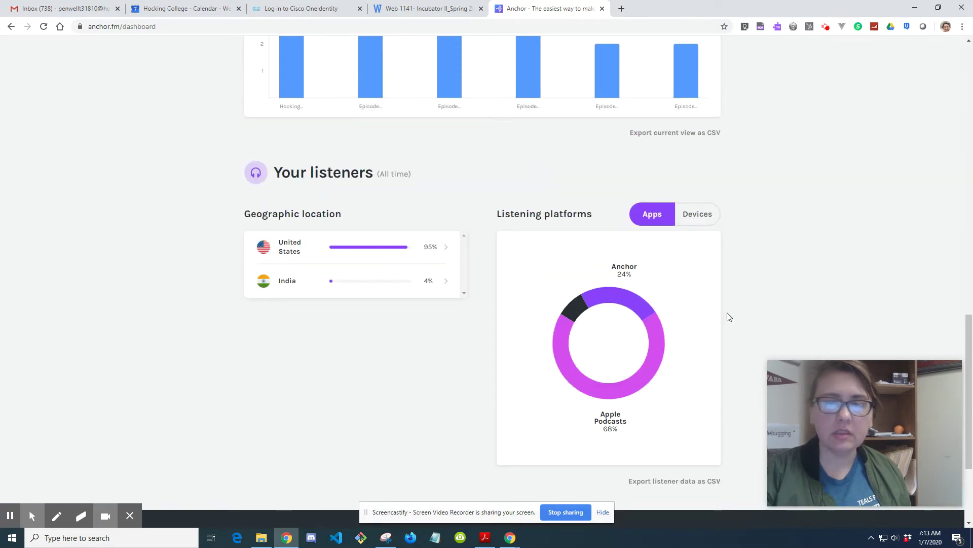
Show the listening platforms chart by Devices and examine which devices listeners use
scroll(729, 318, "up", 2)
left_click(706, 316)
scroll(710, 319, "down", 1)
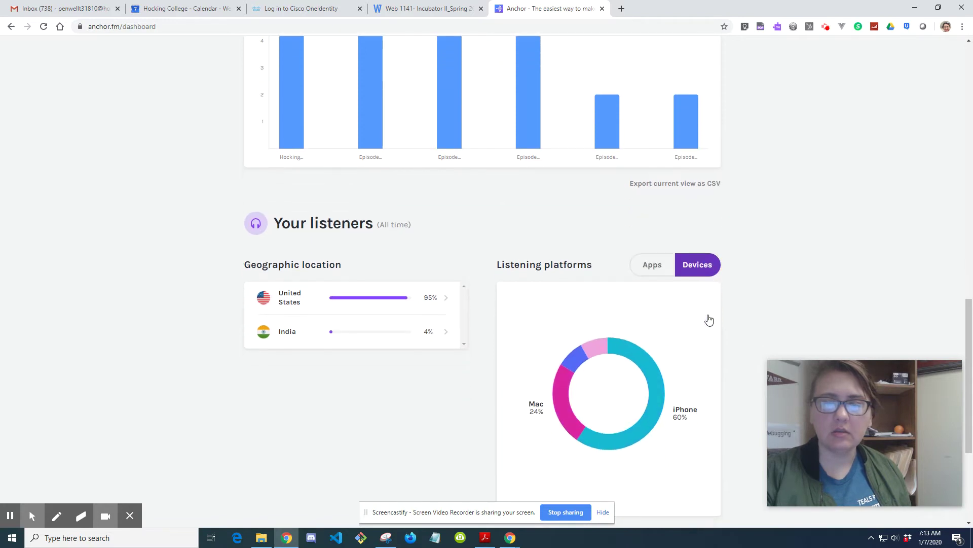
scroll(710, 318, "down", 2)
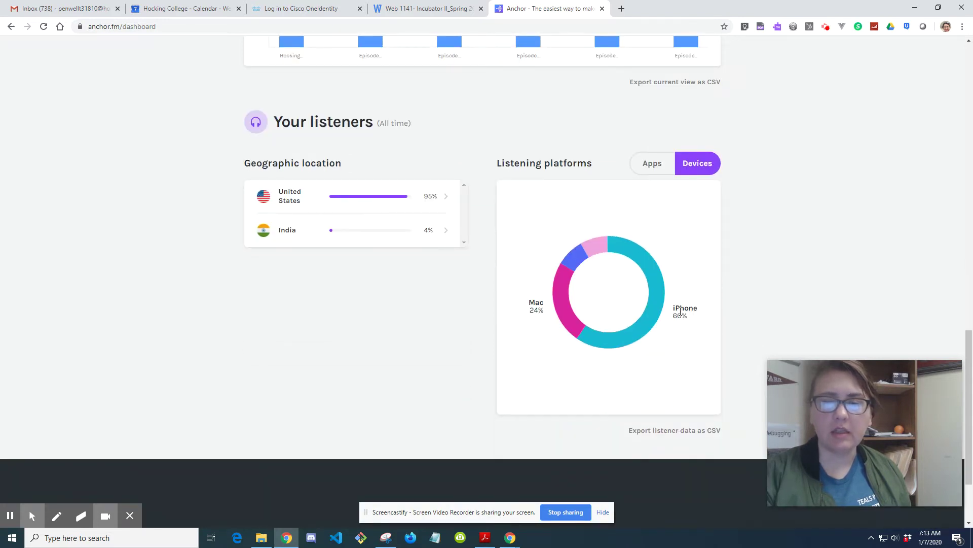
scroll(652, 308, "up", 7)
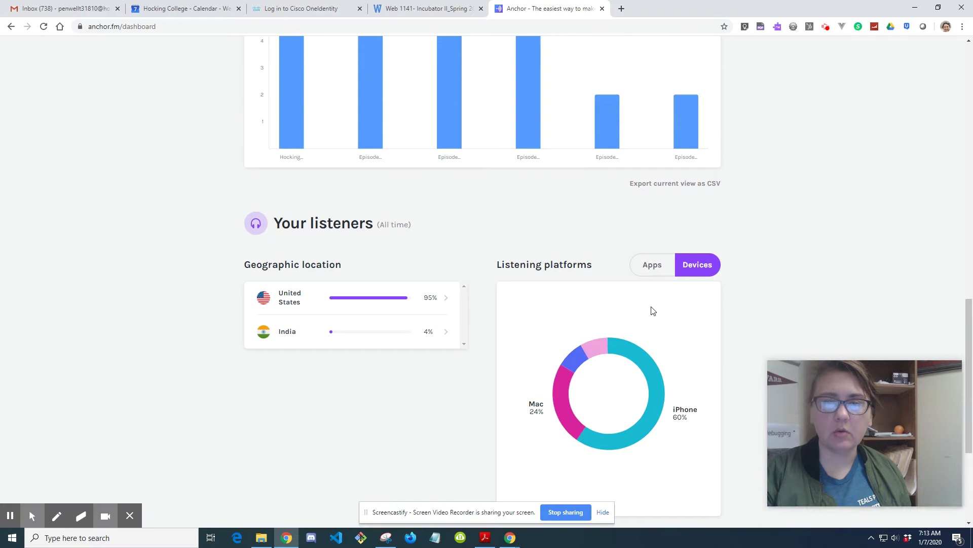
scroll(653, 310, "up", 10)
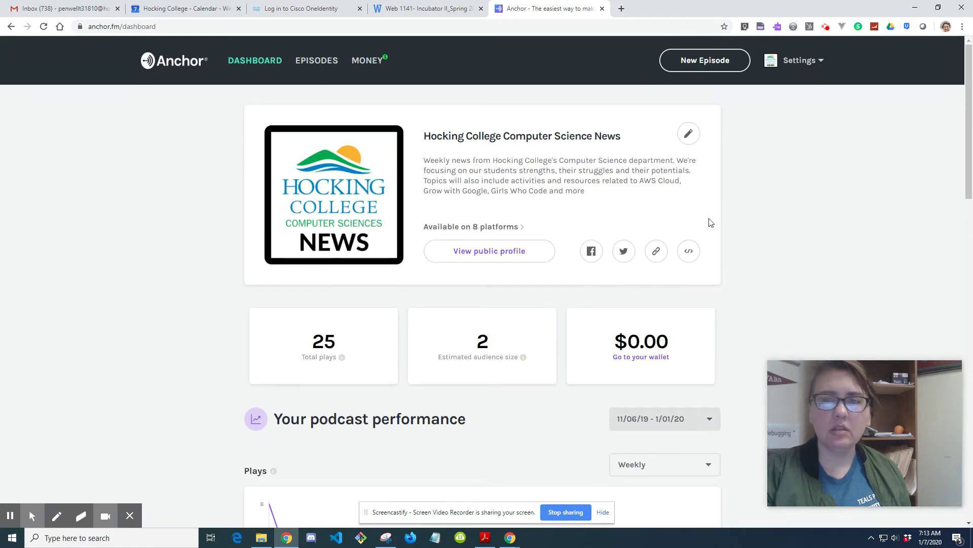
Open the episodes list and view the details of the scheduled episode "It's a New Year and We're All Learning"
scroll(590, 315, "down", 1)
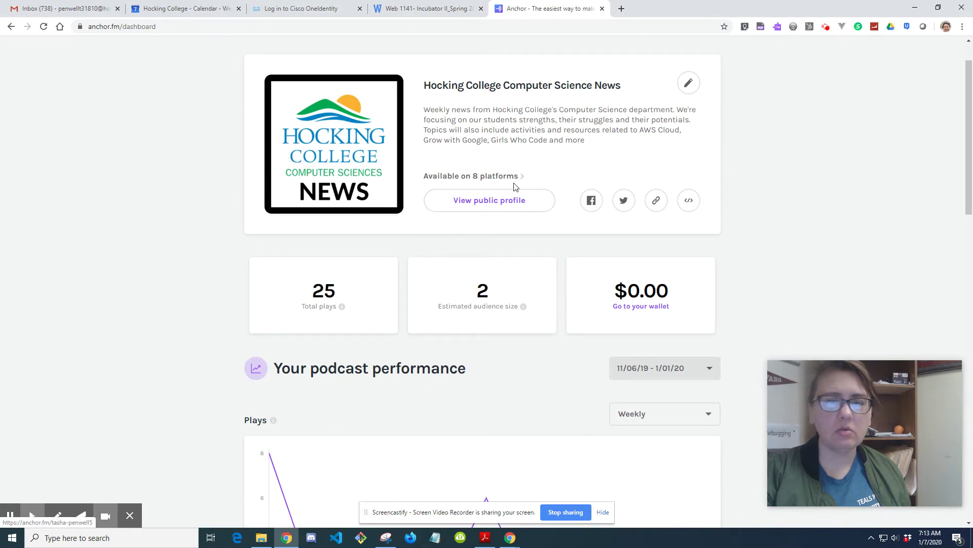
scroll(522, 183, "up", 1)
left_click(316, 62)
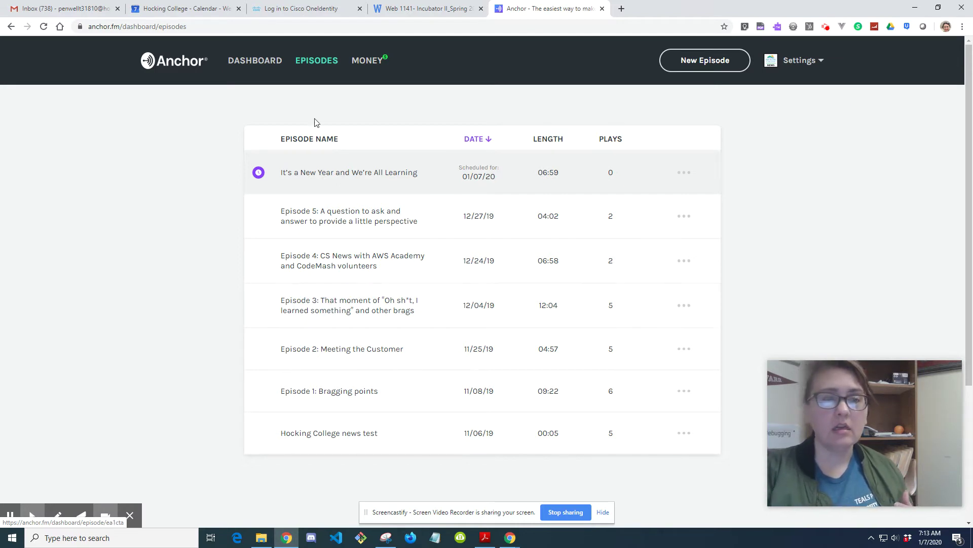
left_click(686, 174)
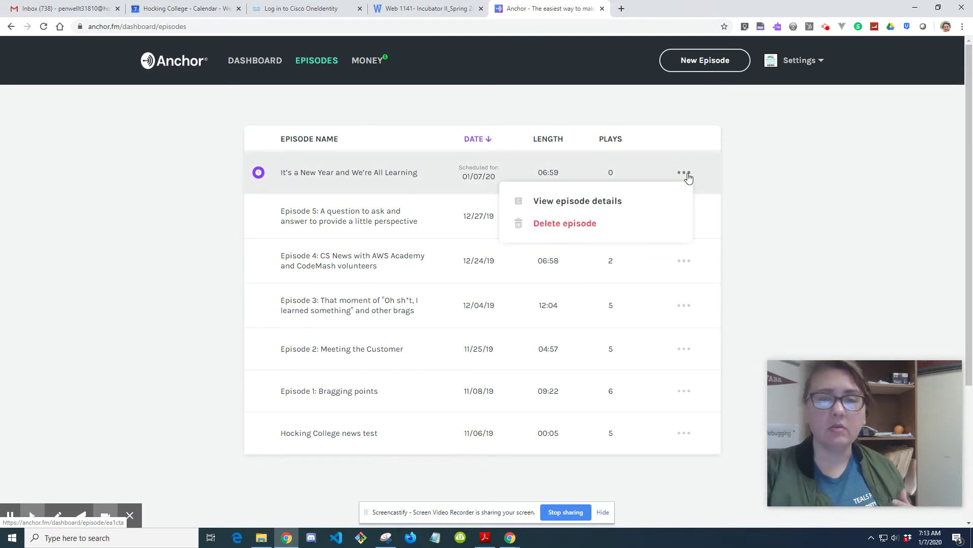
left_click(586, 202)
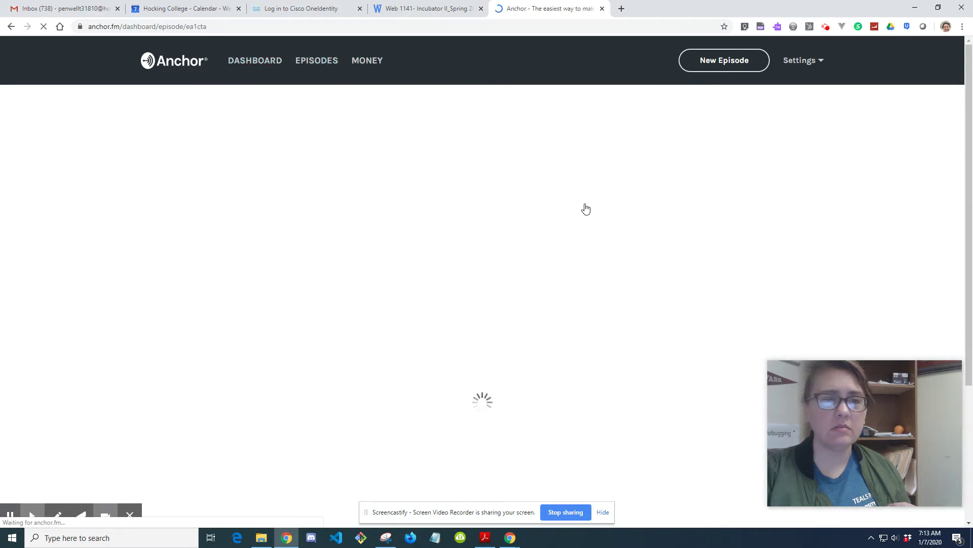
Examine the episode's performance section and audio segments, and highlight its title "It's a New Year and We're All Learning"
scroll(536, 313, "down", 1)
scroll(535, 313, "down", 4)
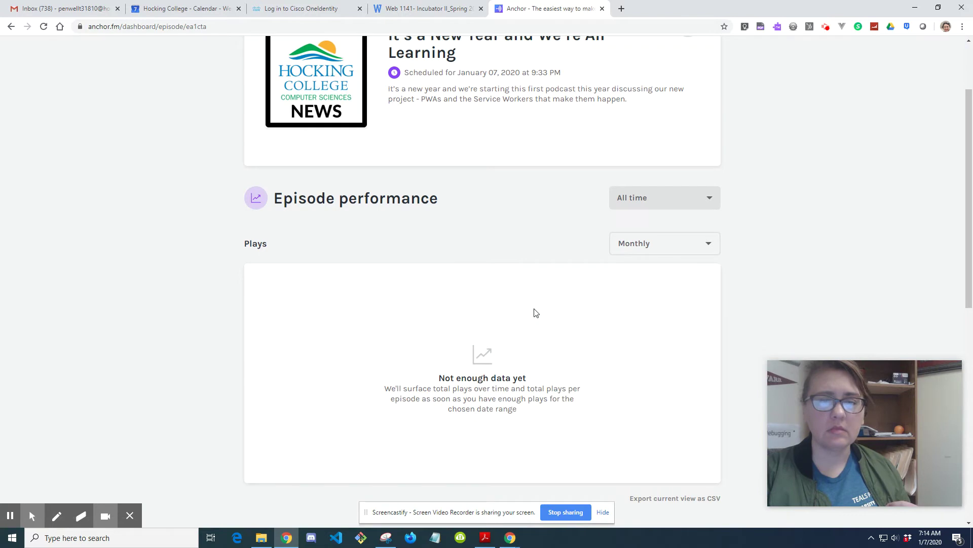
scroll(532, 295, "down", 3)
scroll(531, 295, "down", 2)
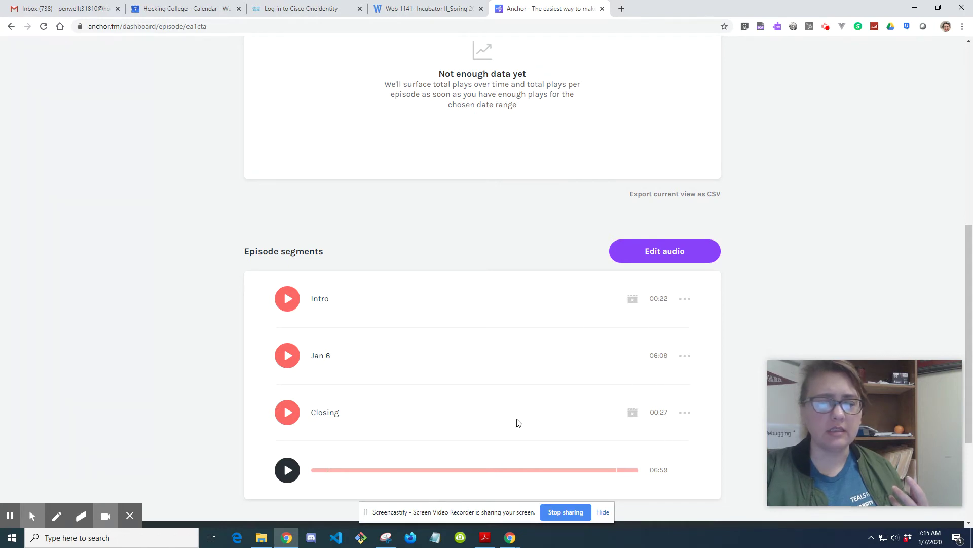
scroll(518, 423, "down", 1)
scroll(516, 421, "up", 1)
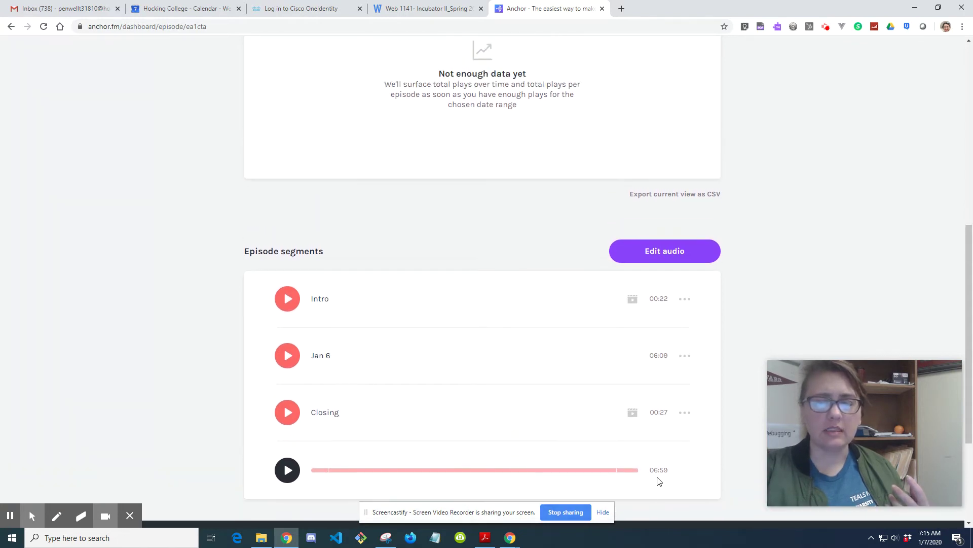
scroll(659, 481, "up", 3)
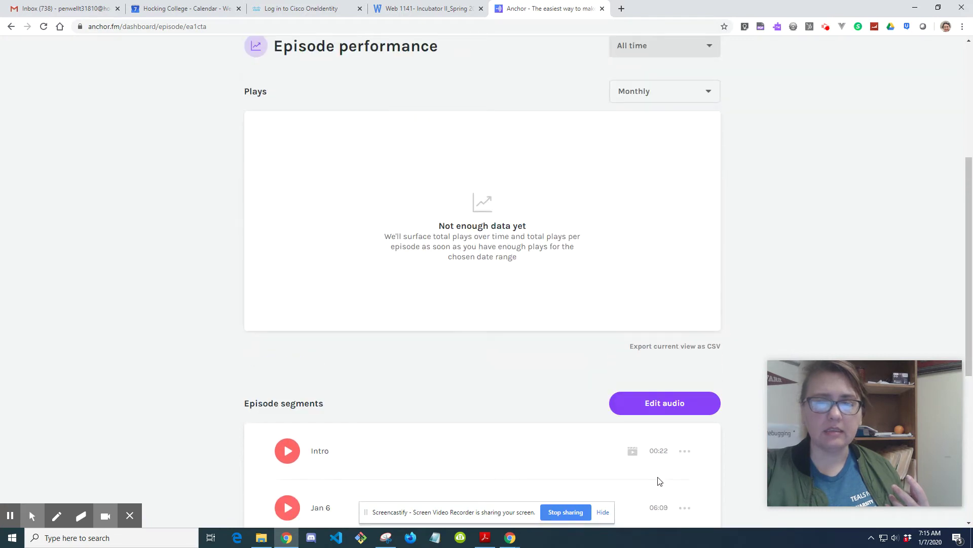
scroll(657, 480, "up", 3)
scroll(669, 479, "down", 2)
scroll(670, 479, "up", 2)
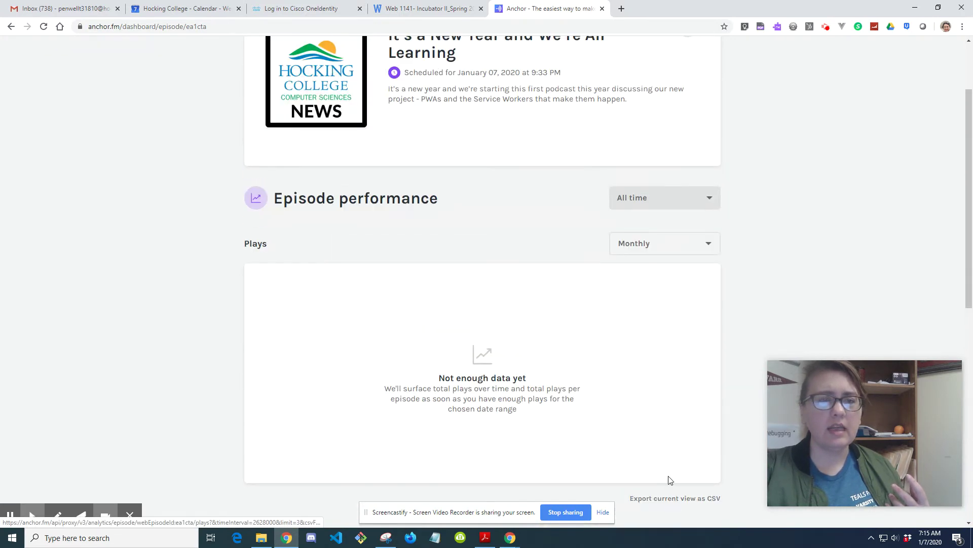
scroll(669, 479, "up", 2)
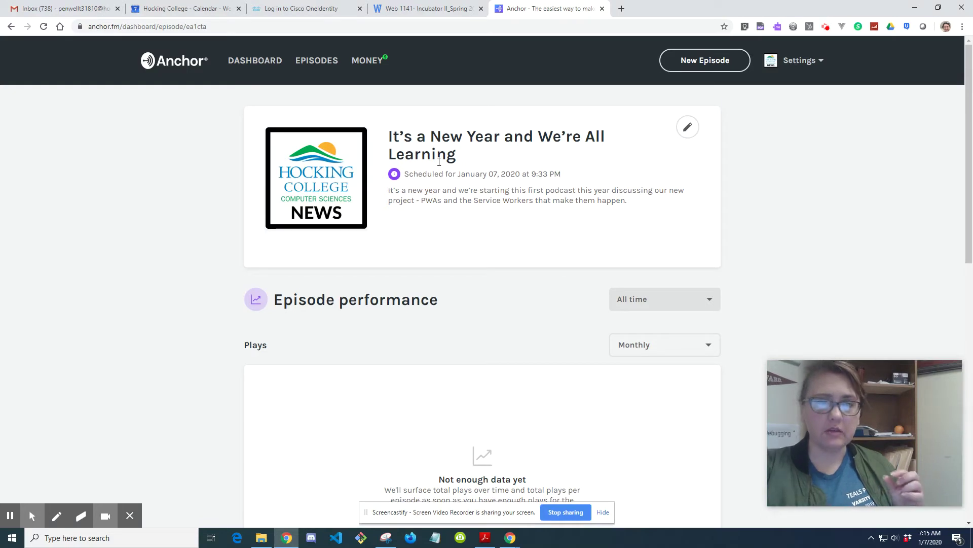
left_click_drag(391, 136, 456, 154)
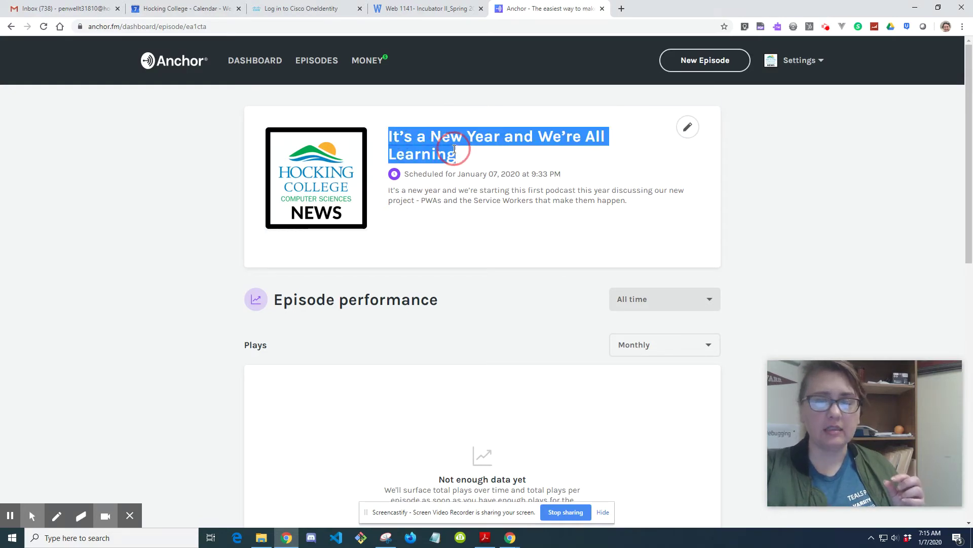
Open the scheduled episode's options for editing and place the text cursor at the end of the episode description
left_click_drag(391, 191, 637, 204)
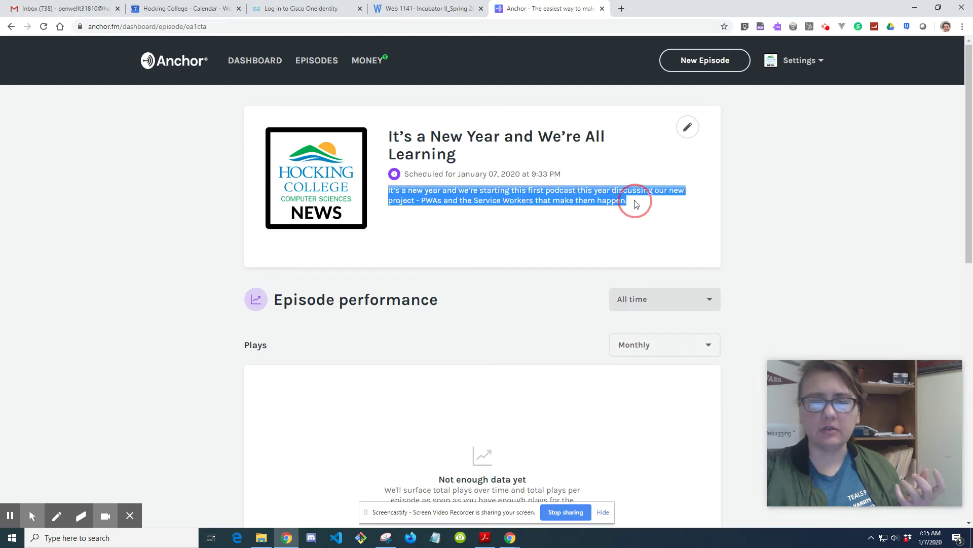
left_click(687, 127)
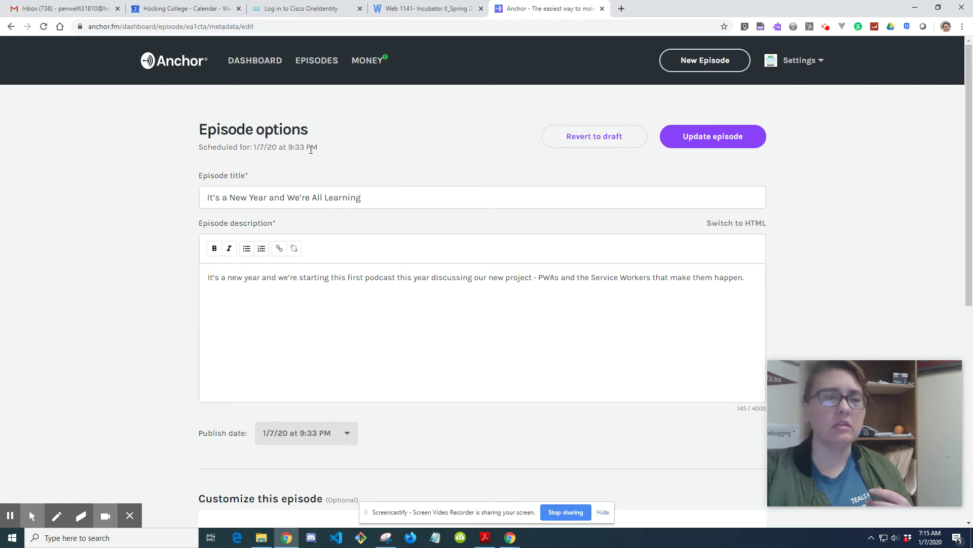
left_click_drag(322, 152, 288, 148)
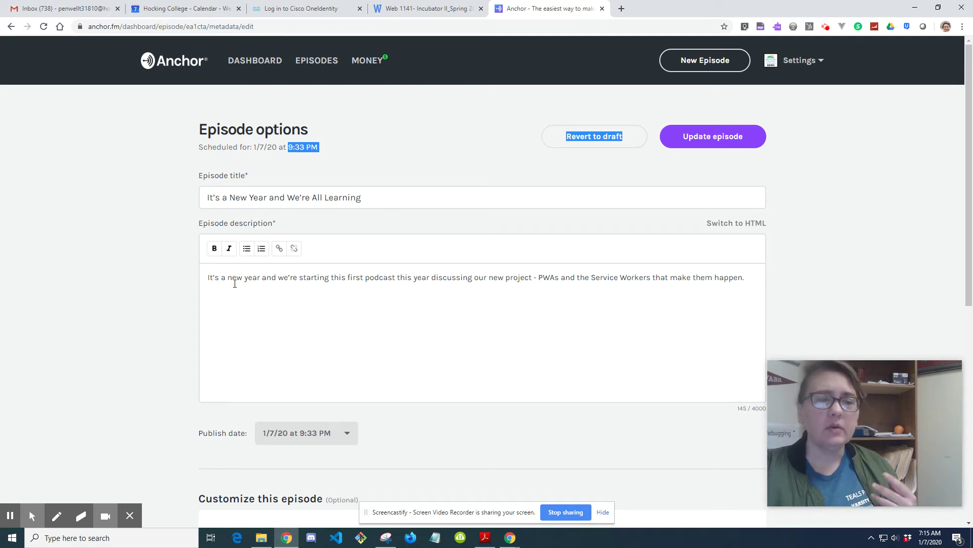
left_click(213, 274)
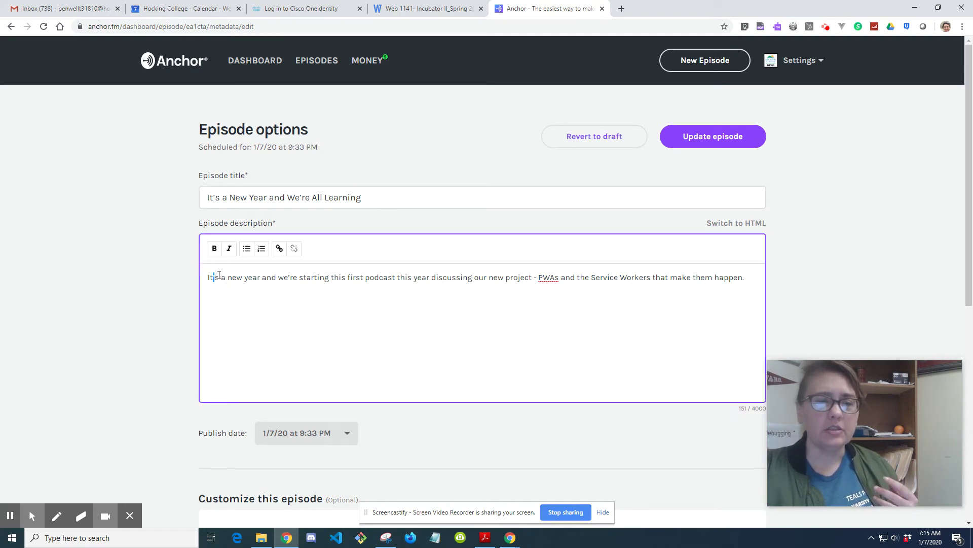
left_click(318, 288)
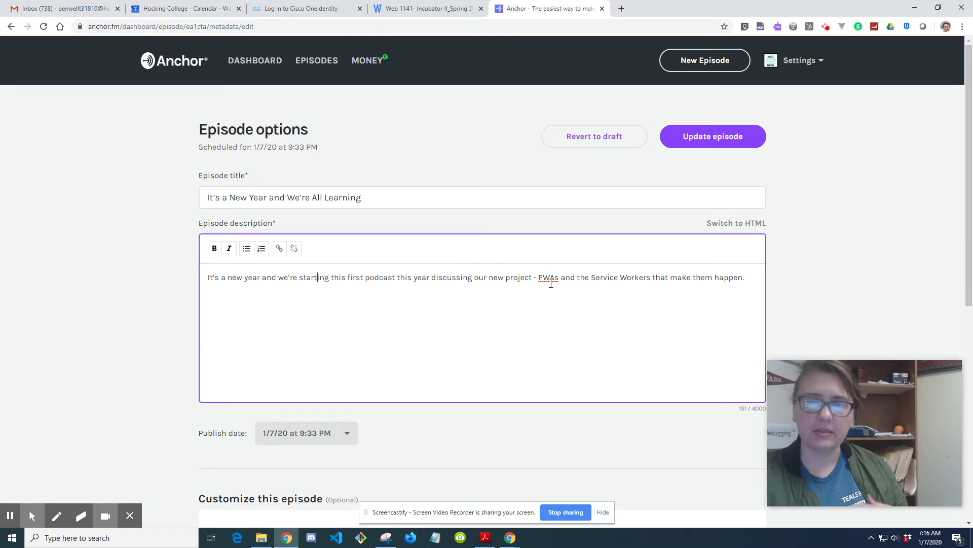
left_click(748, 277)
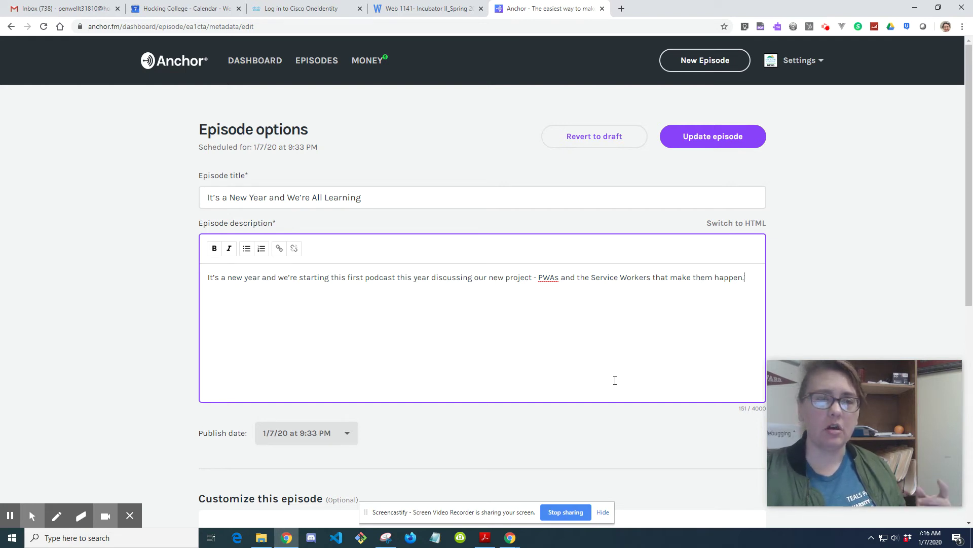
Search the web for "a book apart" in a new browser tab and open the abookapart.com site
left_click(622, 8)
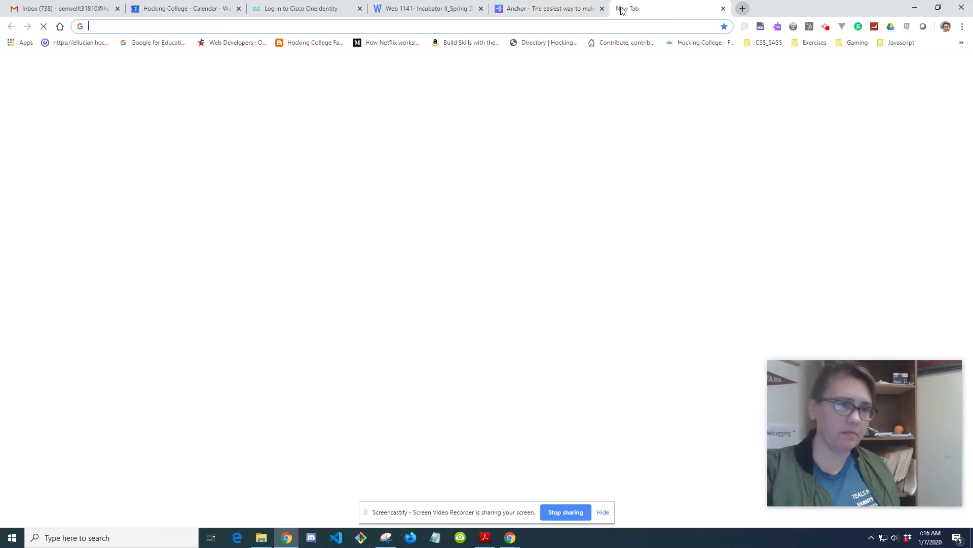
type("a book")
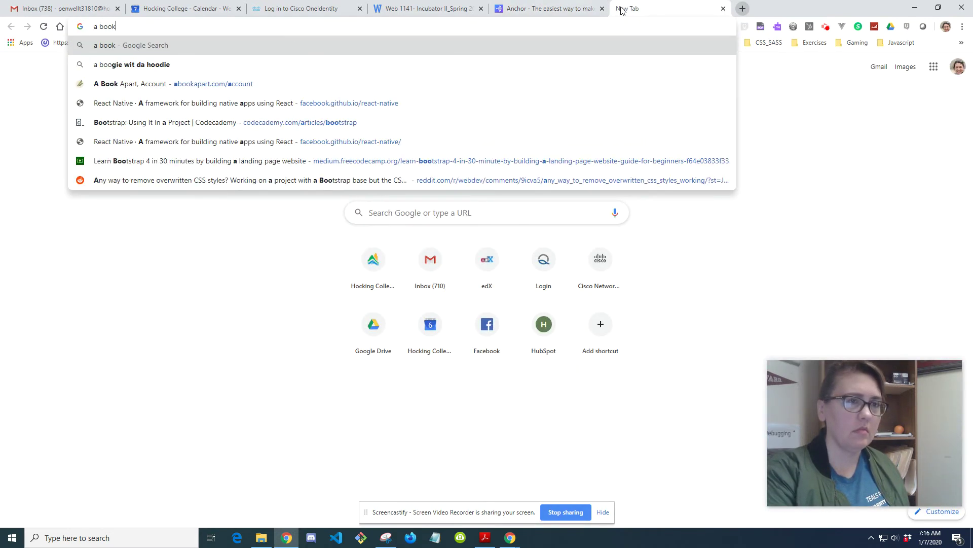
key("Down")
key("Return")
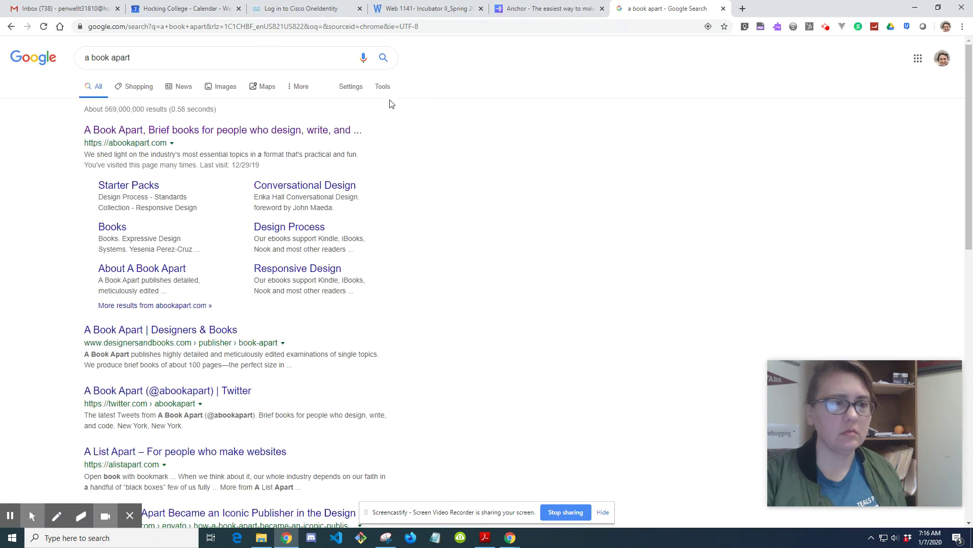
left_click(243, 131)
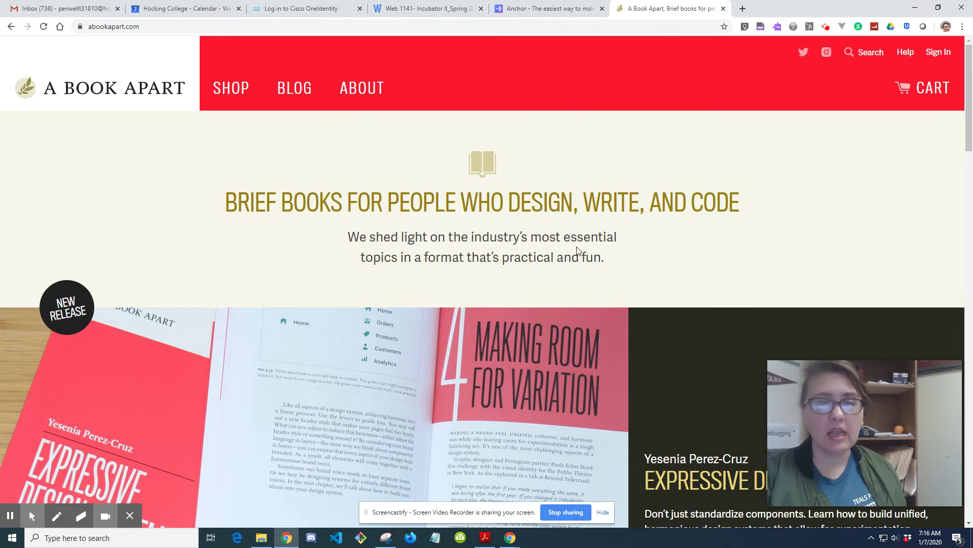
Examine the A Book Apart home page, including the new release, latest news, newsletter and starter packs sections
scroll(561, 251, "down", 1)
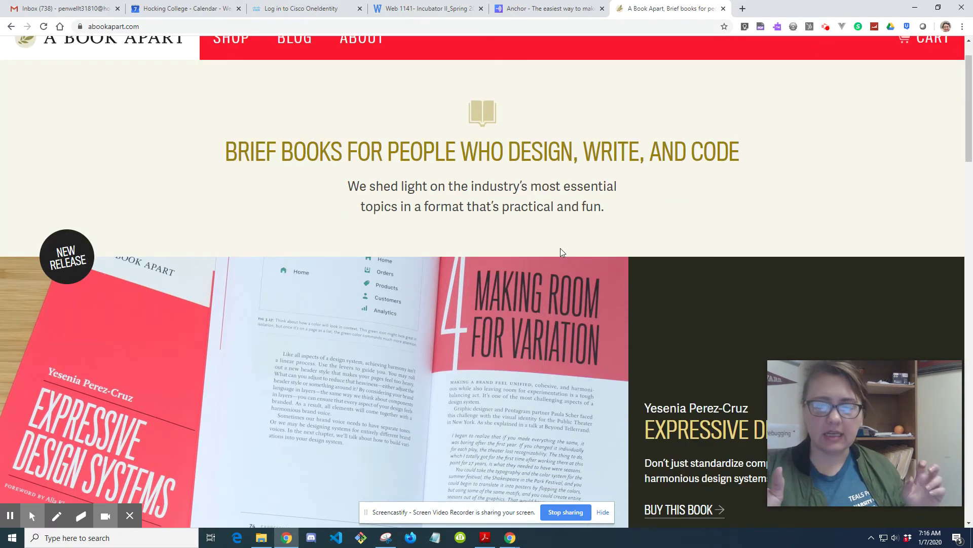
scroll(562, 250, "up", 1)
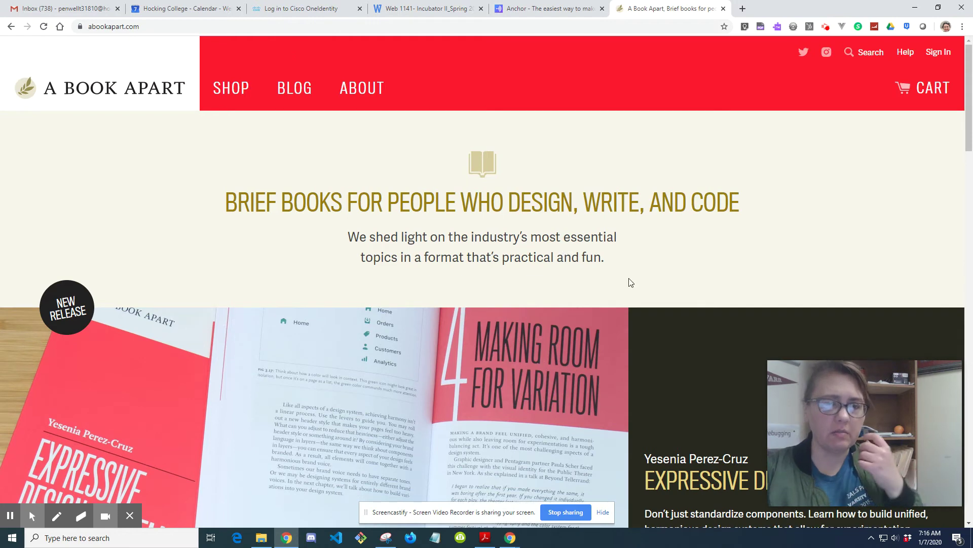
scroll(630, 283, "down", 6)
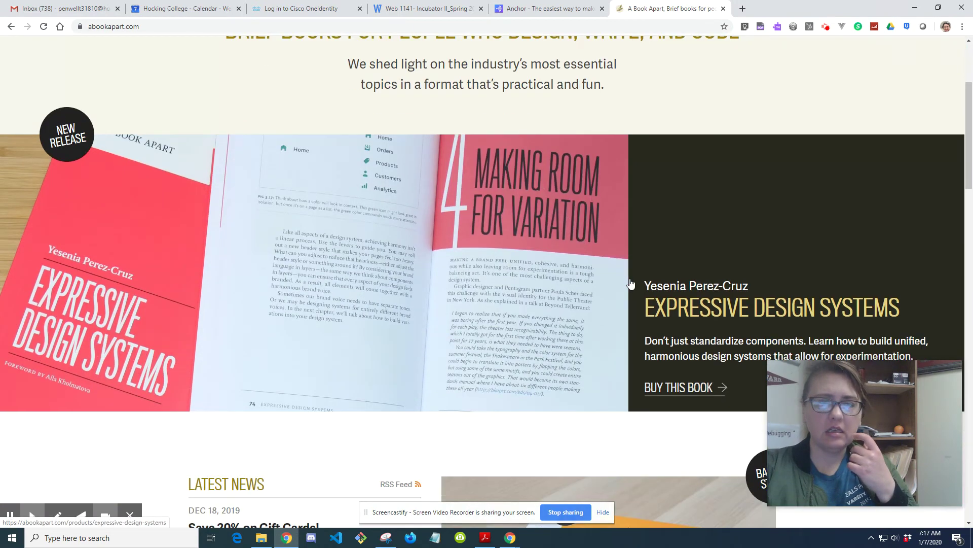
scroll(631, 284, "down", 5)
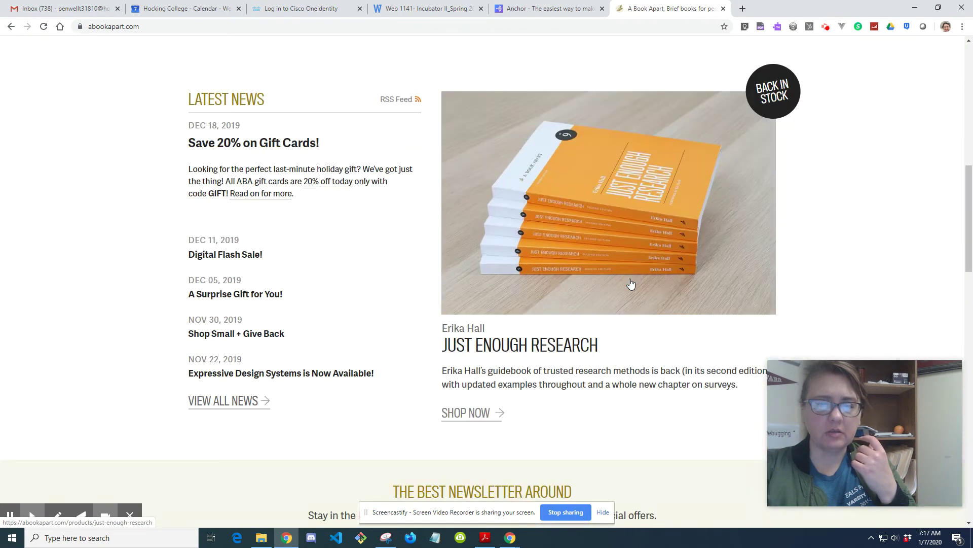
scroll(630, 284, "down", 6)
scroll(630, 283, "up", 6)
scroll(630, 282, "down", 6)
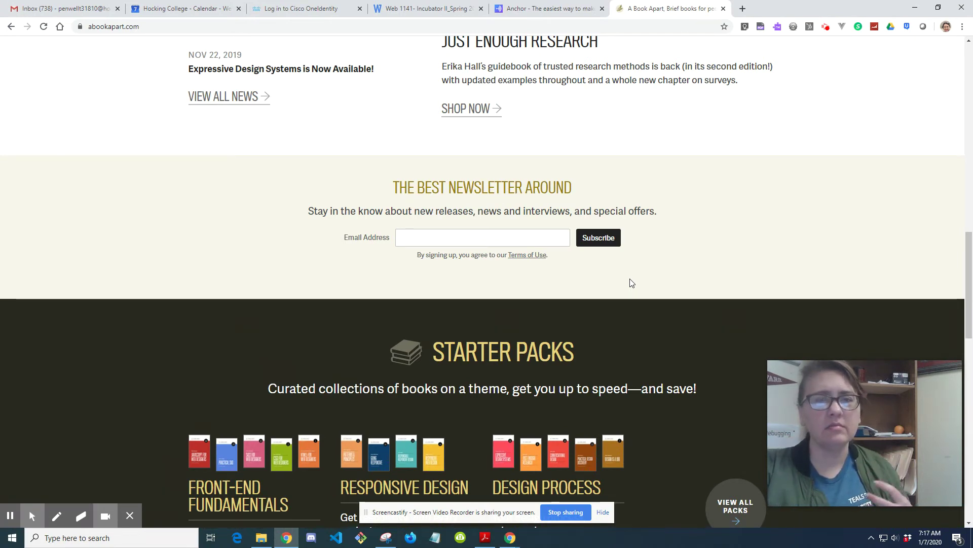
scroll(632, 282, "up", 5)
scroll(631, 281, "up", 10)
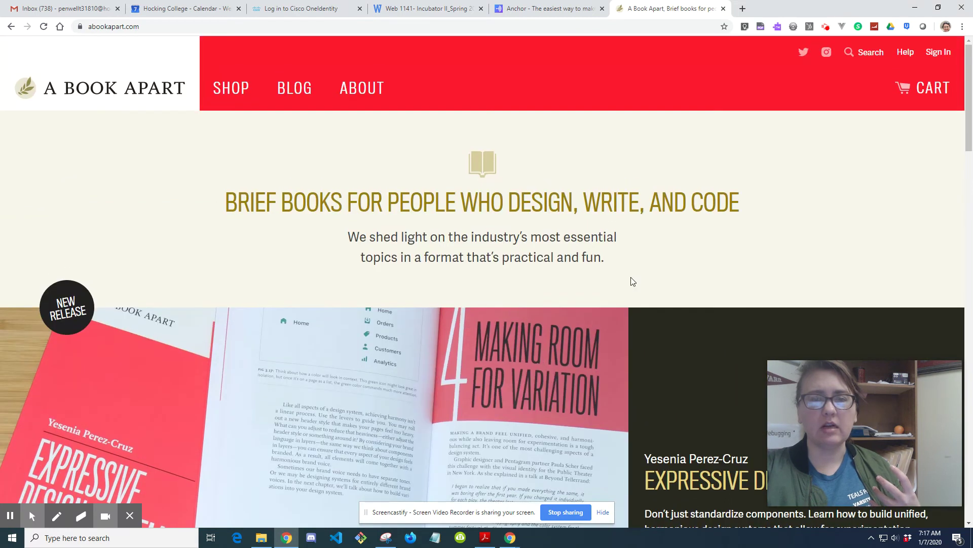
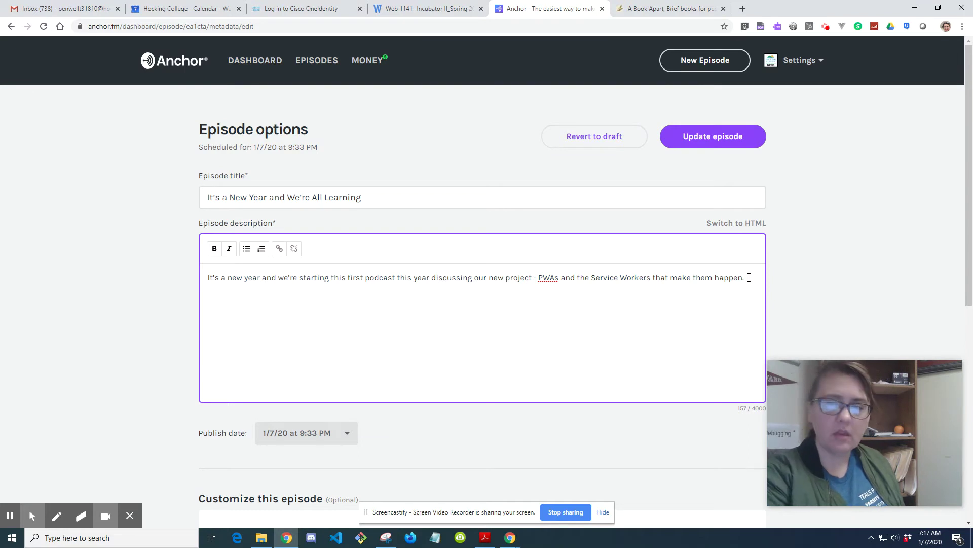
Return to the Anchor episode options and begin a new sentence in the description with "We'll be using an ebook"
type("The")
key("BackSpace")
key("BackSpace")
type("We'l lbe")
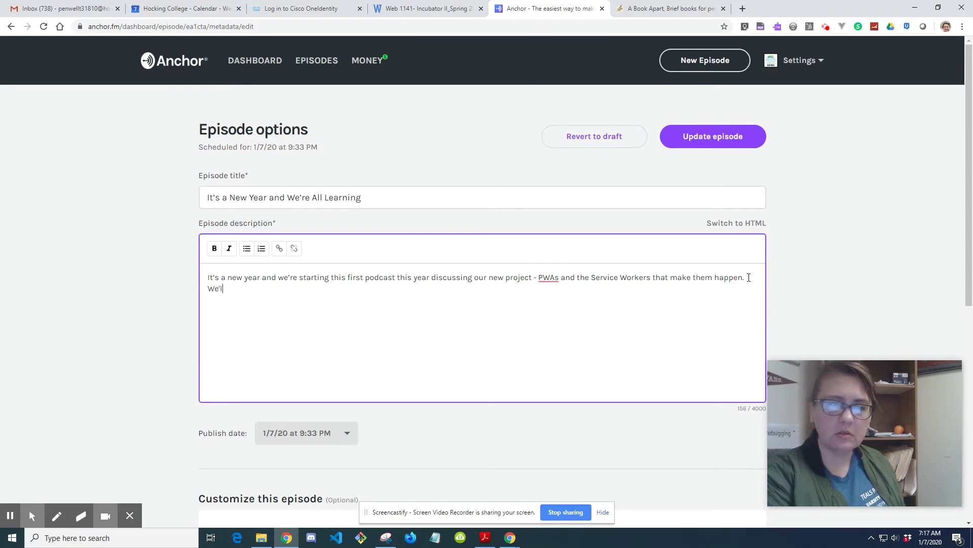
key("BackSpace")
key("BackSpace")
key("BackSpace")
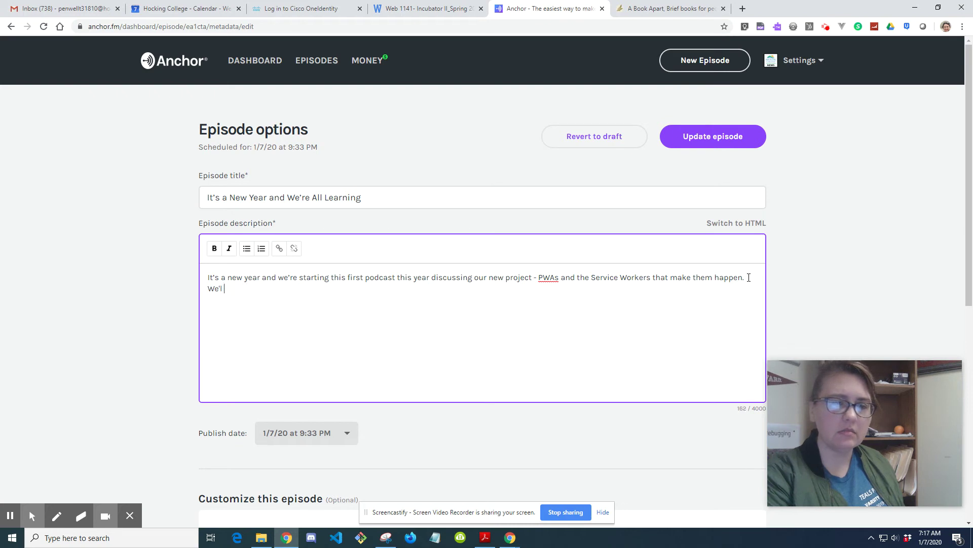
type("be using ")
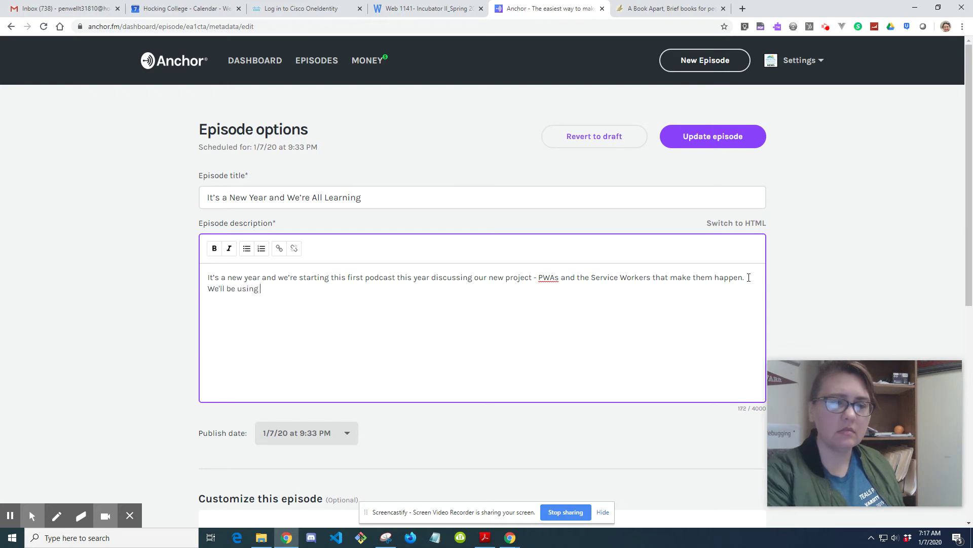
type("an ebook from")
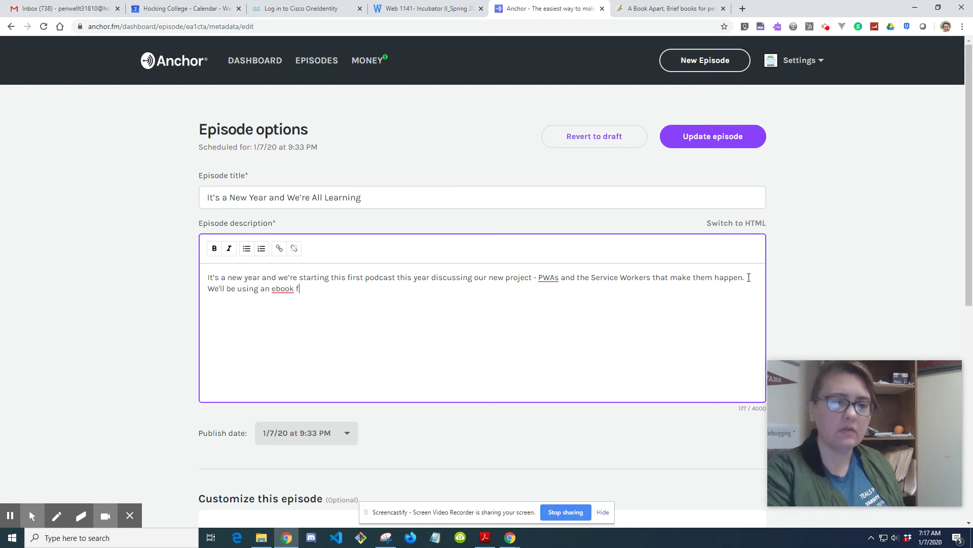
key("BackSpace")
key("BackSpace")
key("BackSpace")
key("BackSpace")
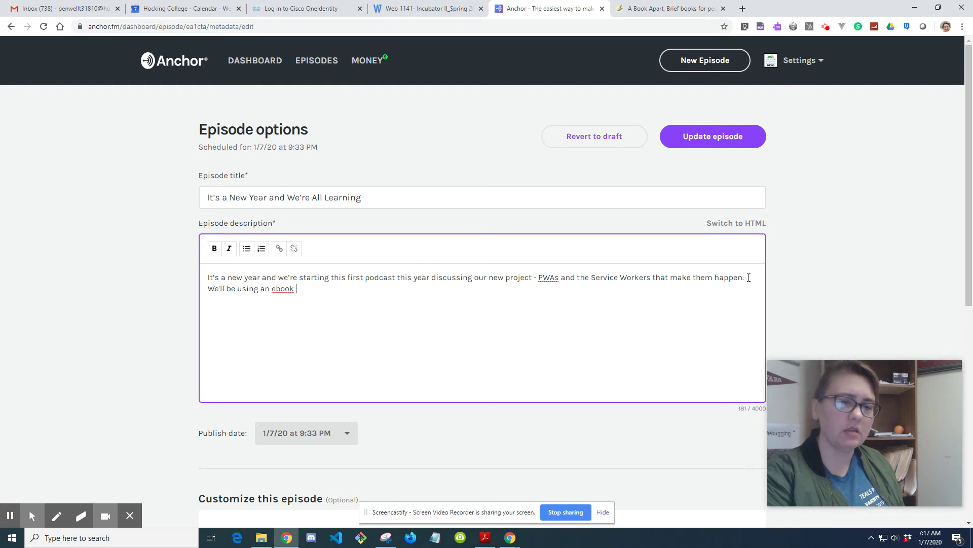
Complete the description's ebook sentence with the words: title "Going Offline" from A Book Apart
type("title \"going")
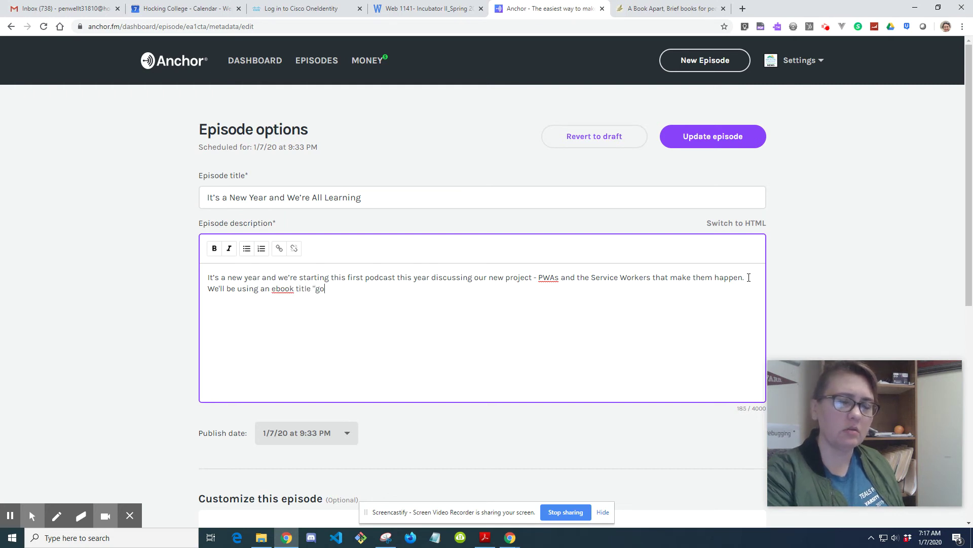
key("BackSpace")
key("BackSpace")
key("BackSpace")
key("BackSpace")
key("BackSpace")
type("Going ")
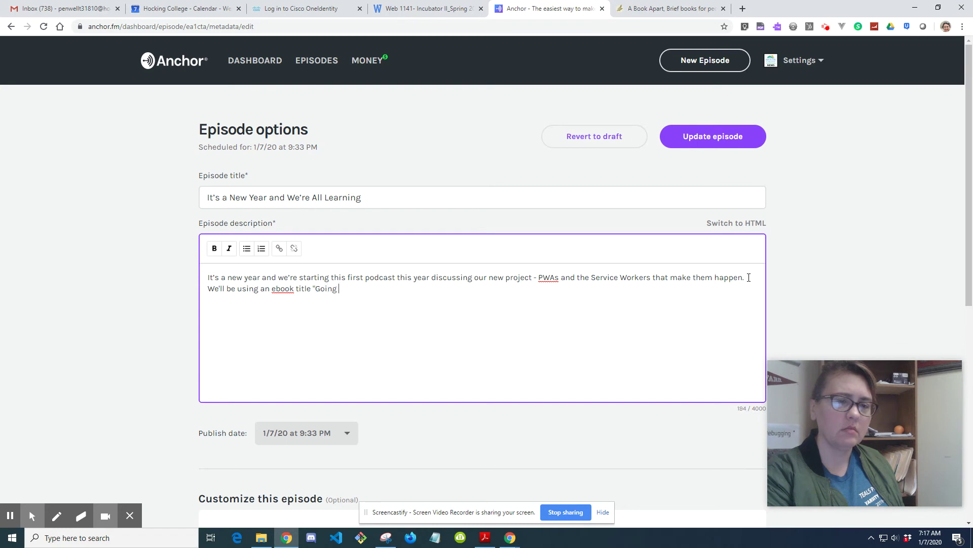
type("Offline\" from A Bo")
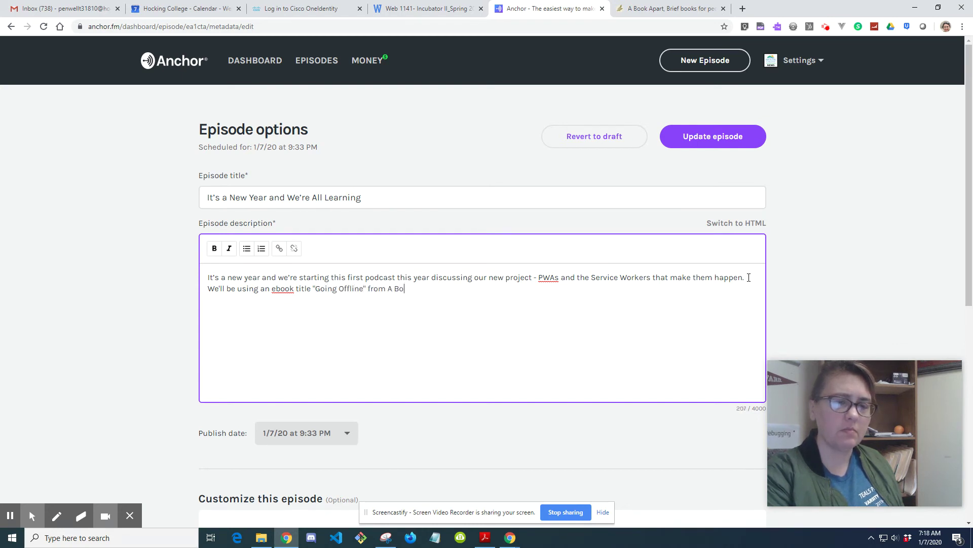
type("ok Apart.")
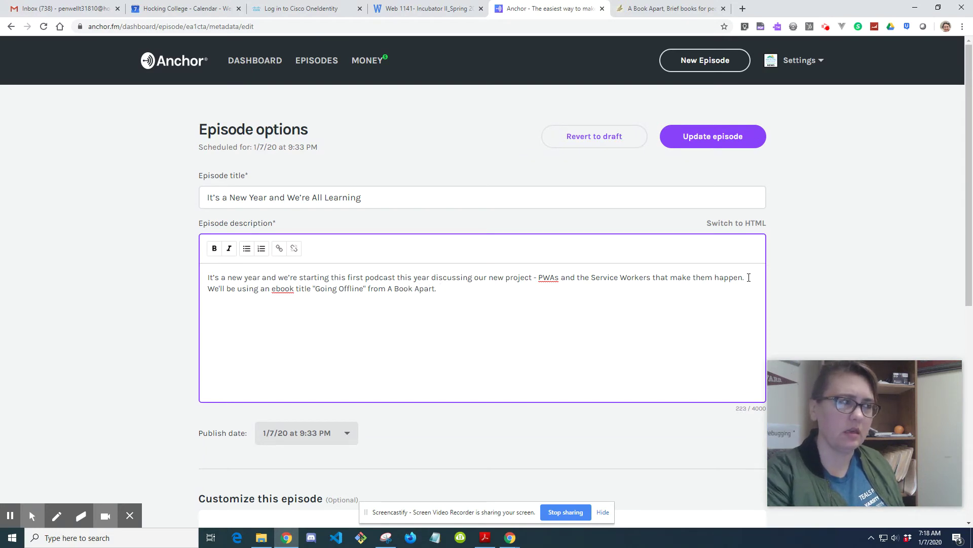
Continue the episode description with "If you're looking for some extra ways to learn about new stuff web dev"
type("book")
key("BackSpace")
key("BackSpace")
key("BackSpace")
key("BackSpace")
type("If")
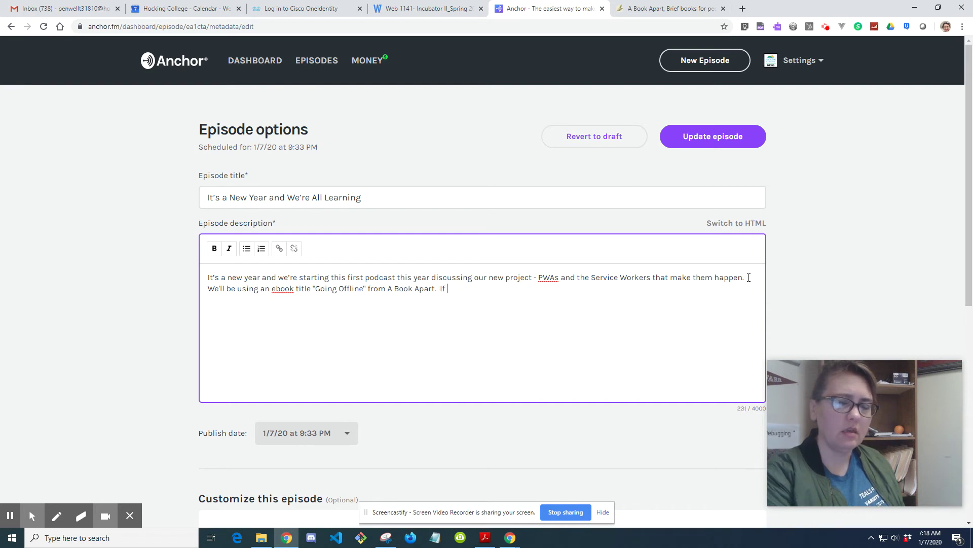
type(" you're lookin")
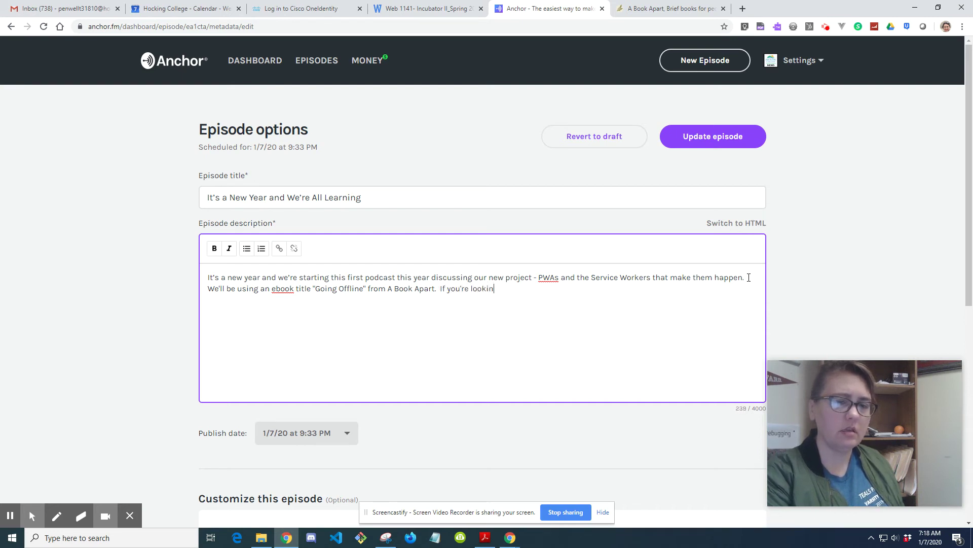
type("g for some ")
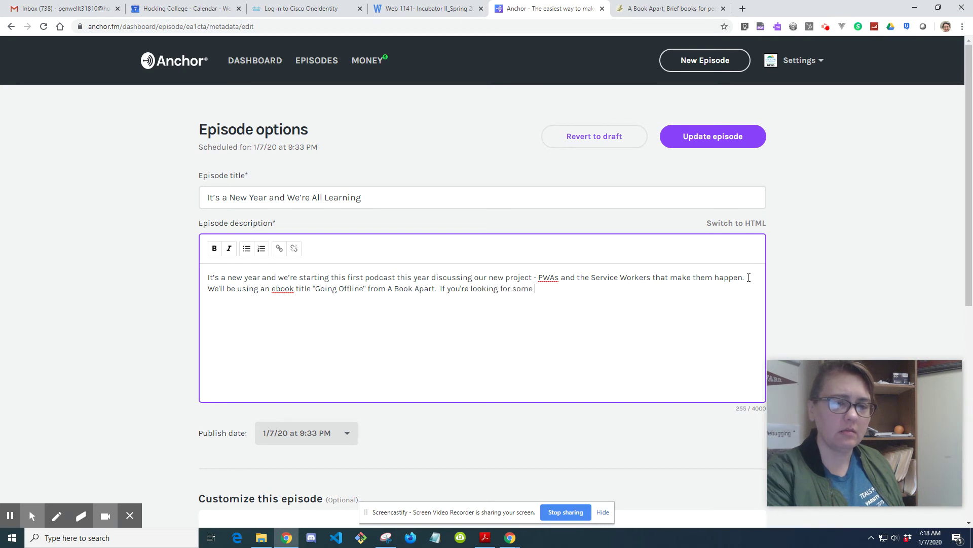
type("extra")
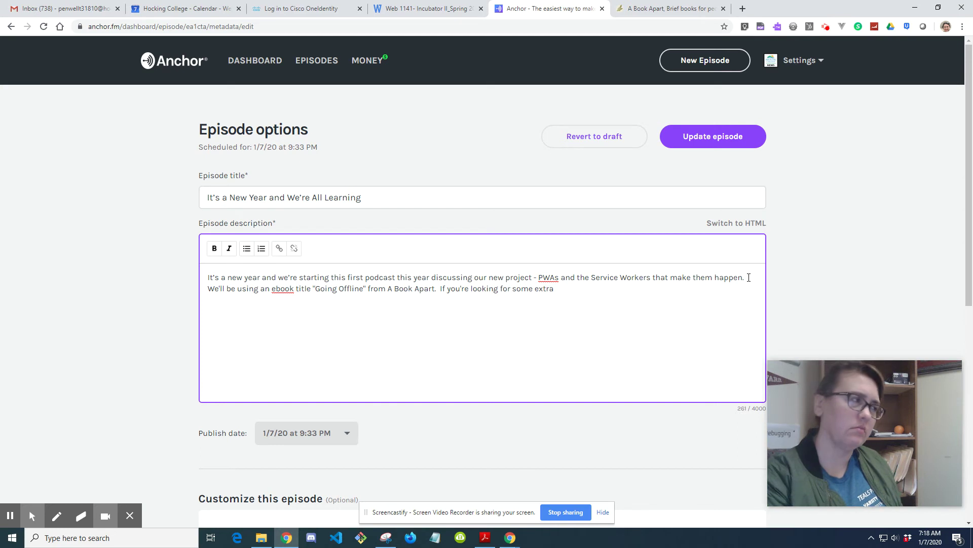
type(" ways to learn about new")
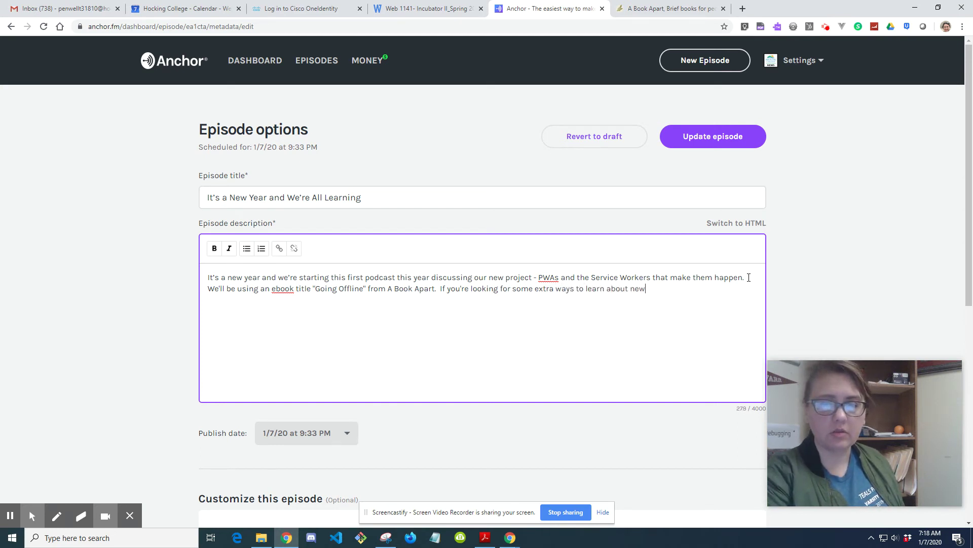
type(" stuff ")
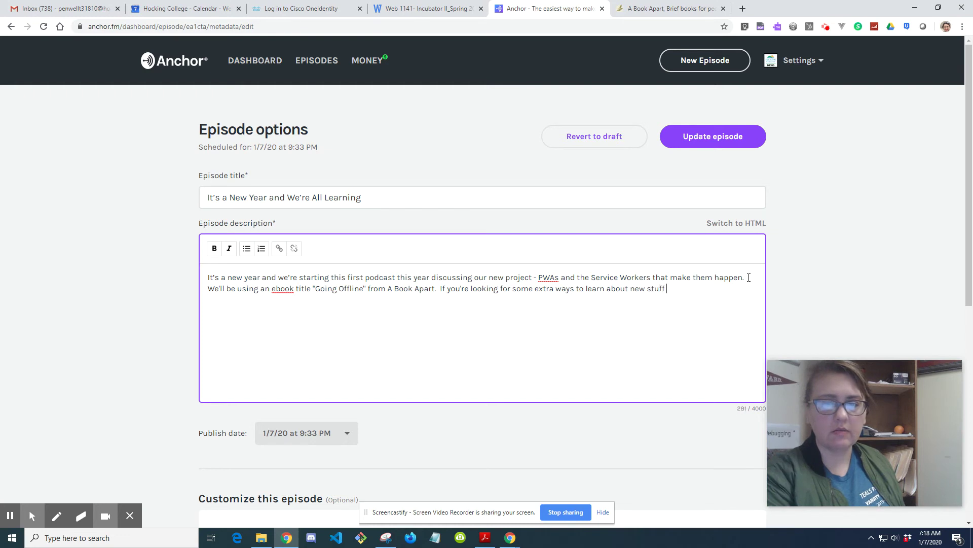
type("web dev ")
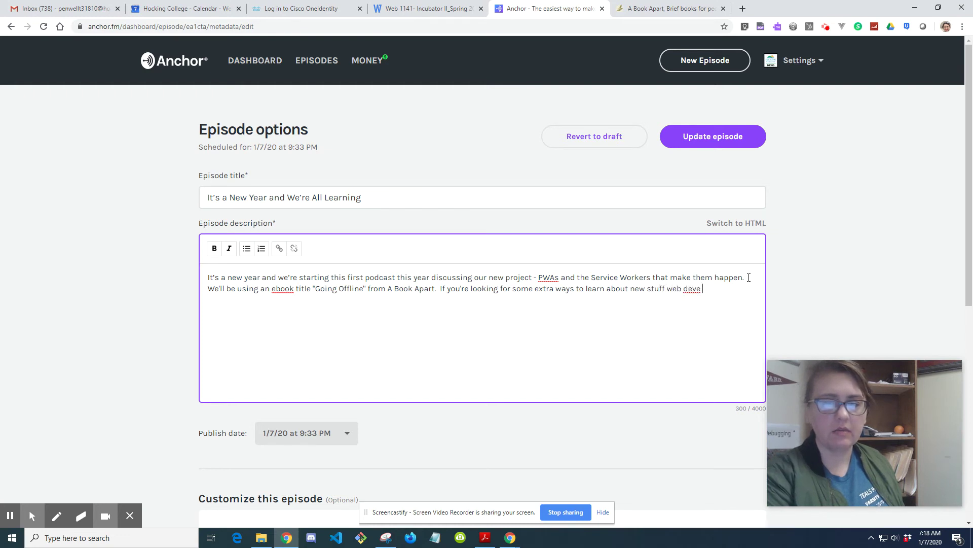
type("- I highly recommend t")
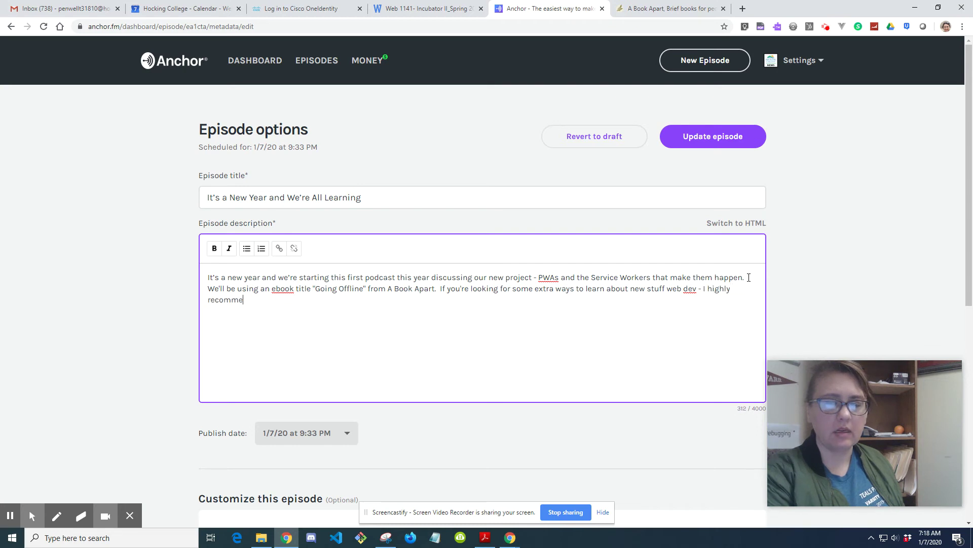
type("hem.  Check them out at")
type("https://abookapart.com/")
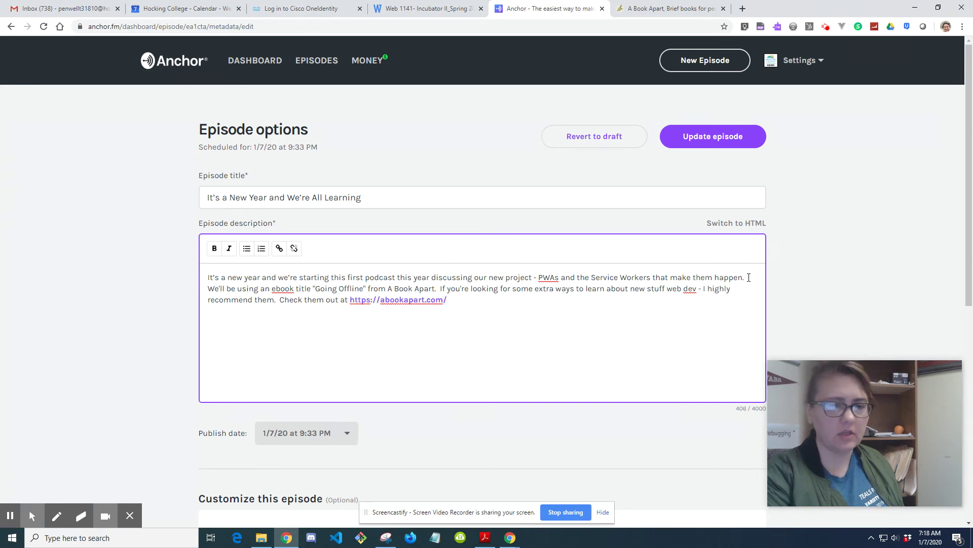
Put a period after the description's link, correct "title" to "titled", and insert "in" before "web dev"
type(".")
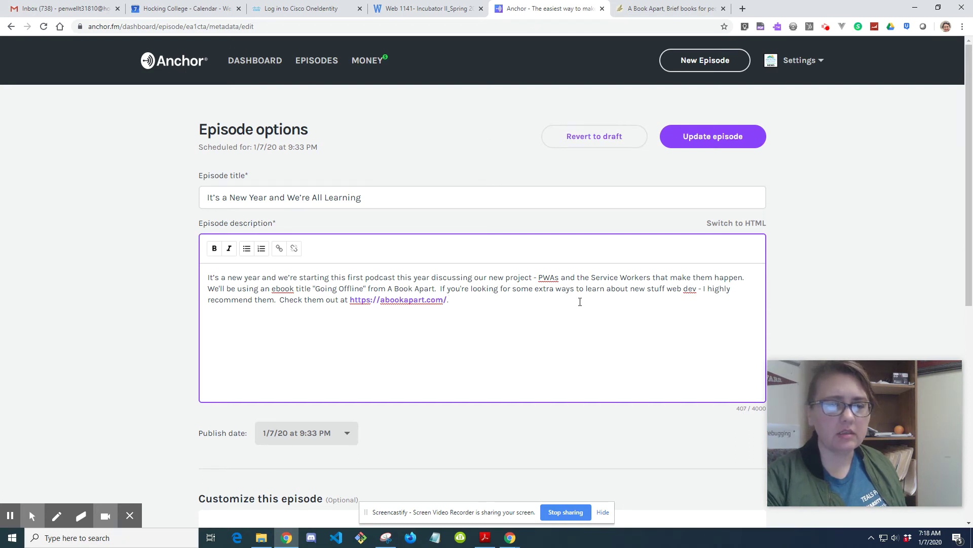
left_click(311, 292)
type("d")
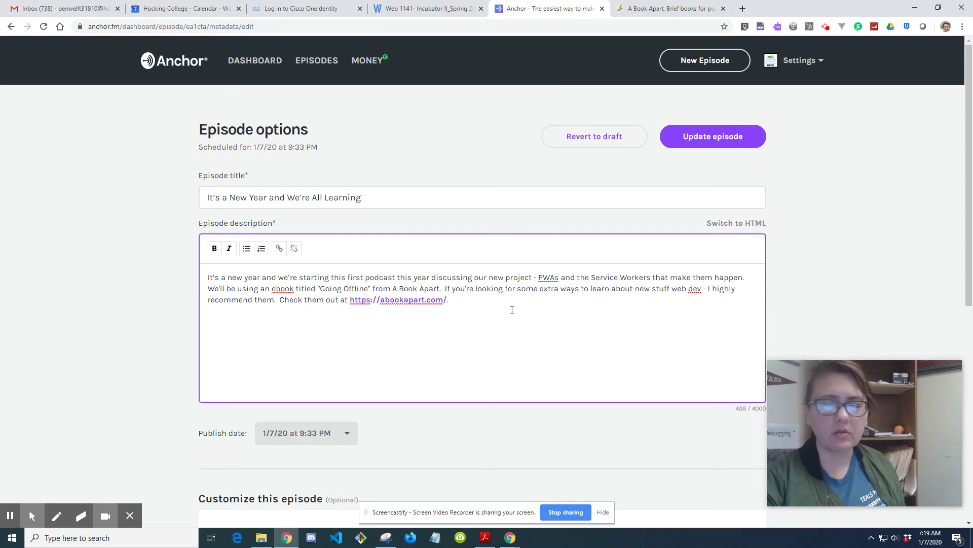
left_click(675, 289)
type("in")
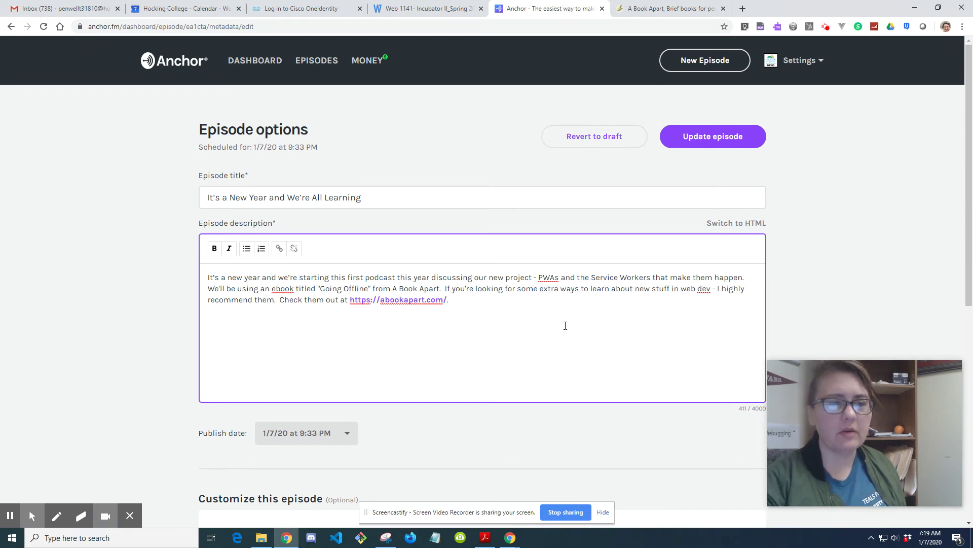
Add an empty line at the end of the episode description
scroll(554, 343, "down", 1)
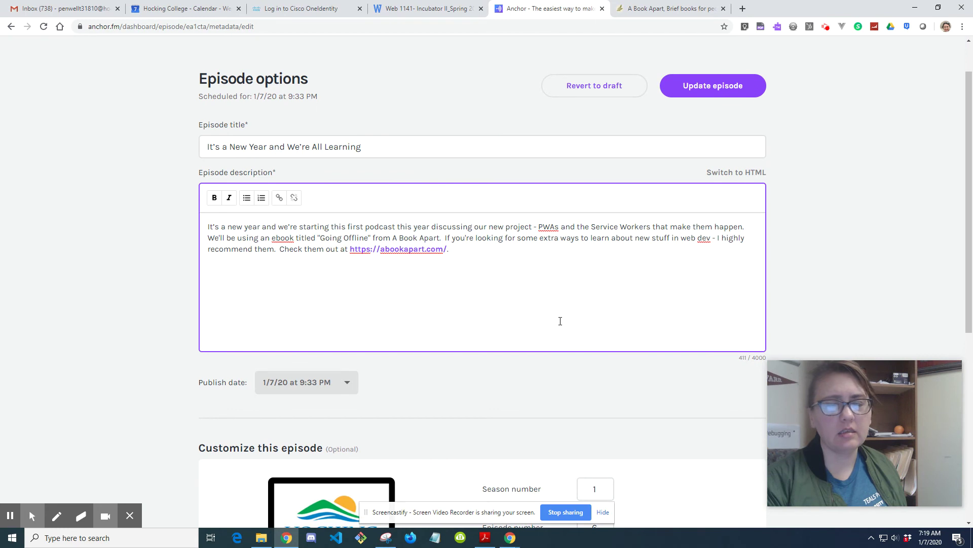
left_click(519, 252)
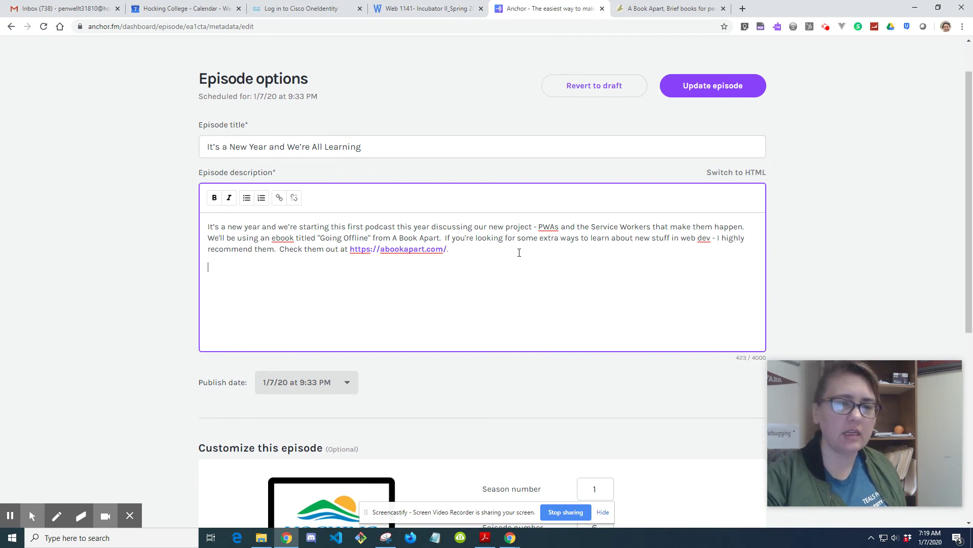
key("Return")
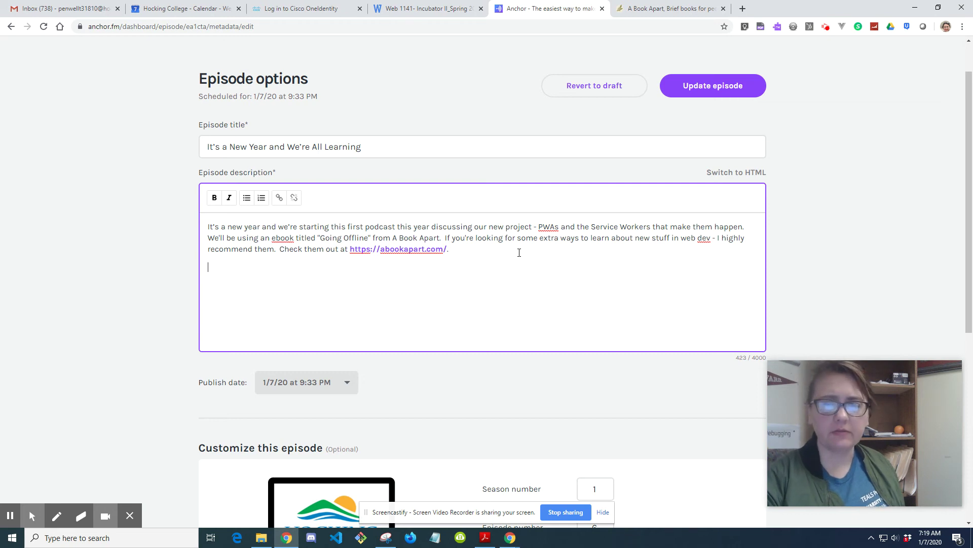
Change the episode's scheduled publish time on 1/7/20 to 7:00 AM
scroll(502, 304, "down", 1)
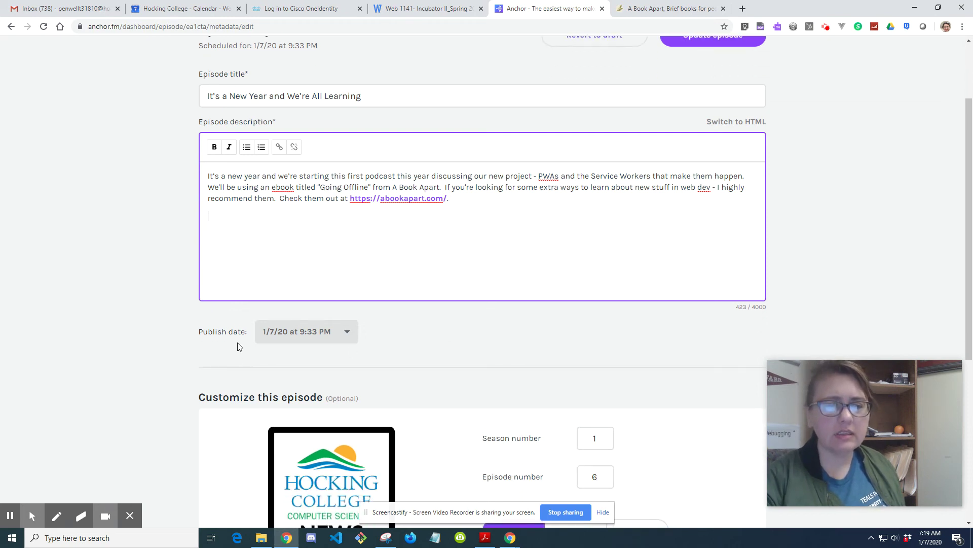
left_click(347, 335)
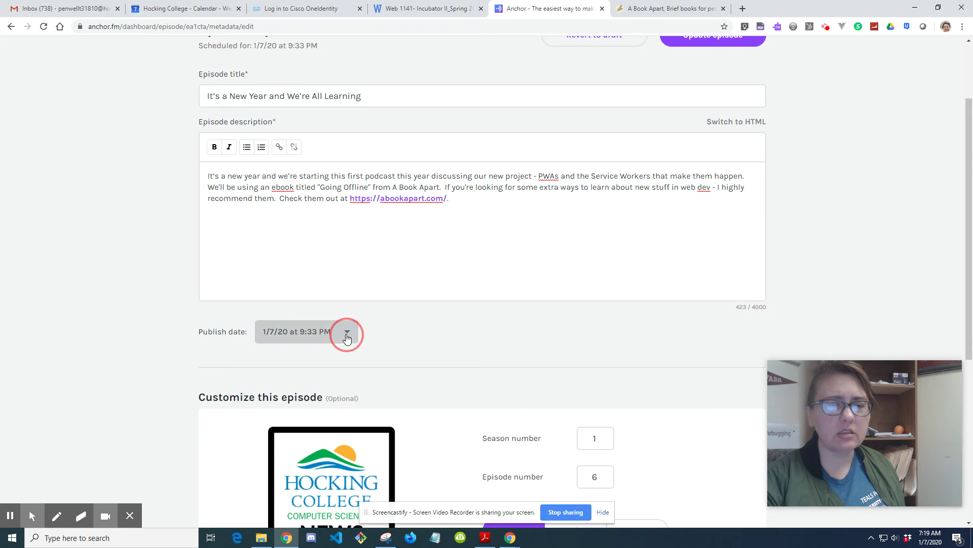
left_click(486, 349)
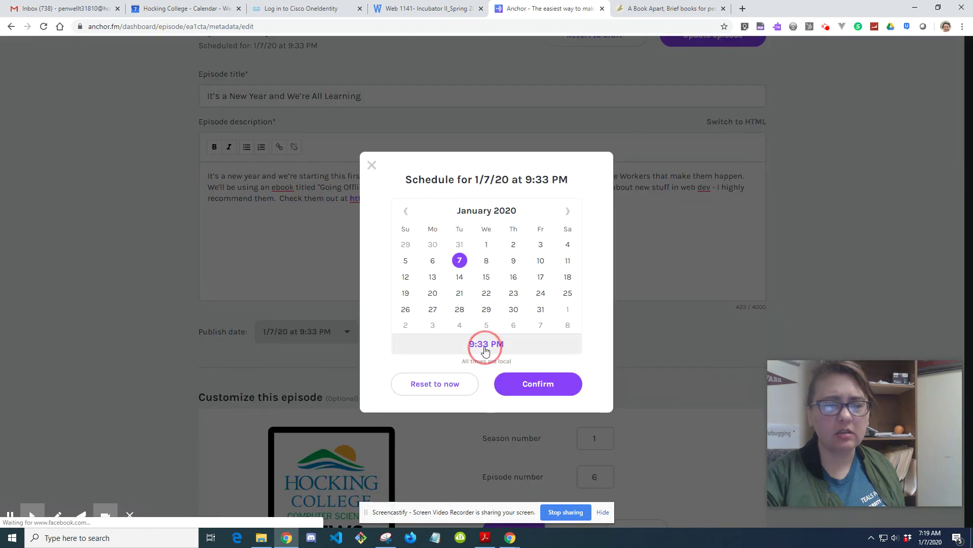
left_click(465, 273)
left_click(465, 273)
left_click(463, 304)
left_click(463, 304)
left_click(463, 304)
left_click(463, 305)
left_click(508, 274)
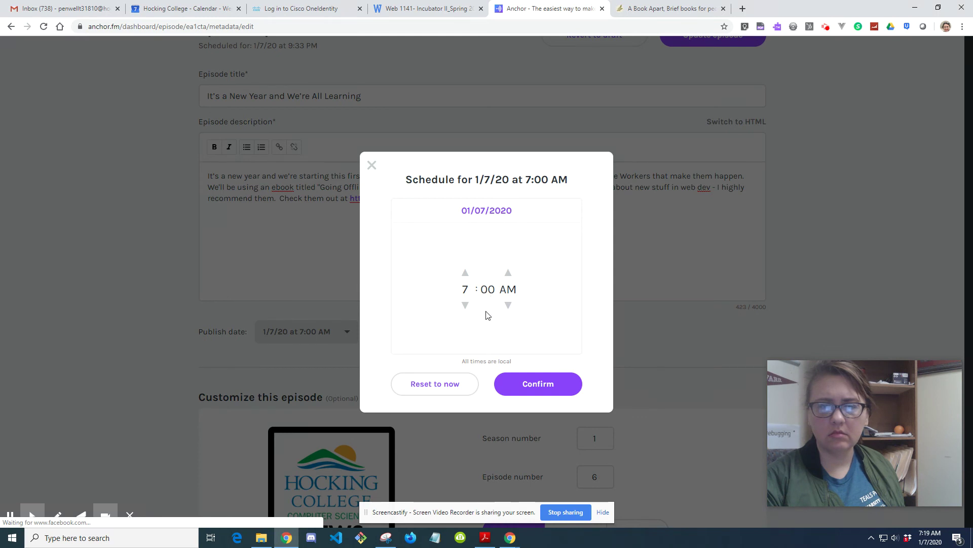
Reset the publish date to now, look over the episode customization options, and publish the episode
left_click(432, 384)
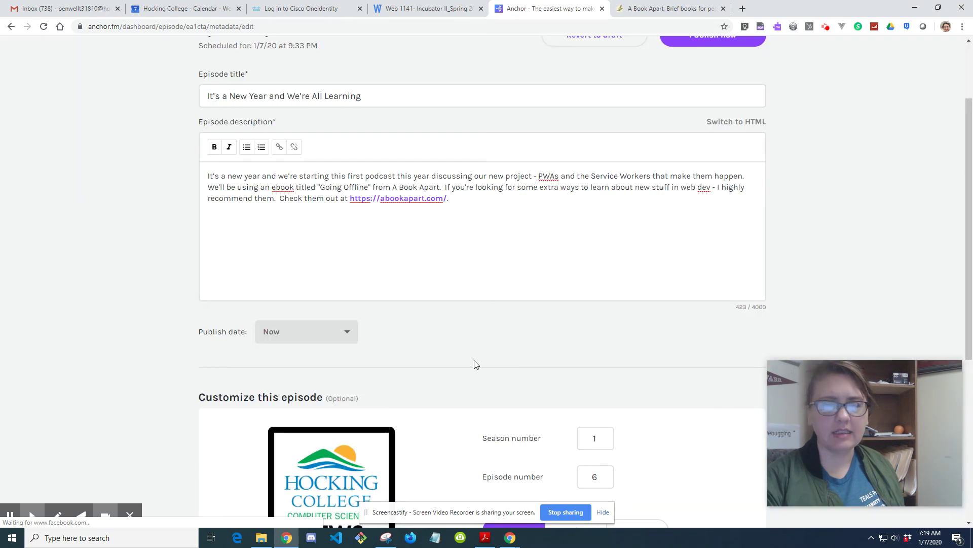
scroll(481, 359, "down", 1)
scroll(484, 353, "down", 3)
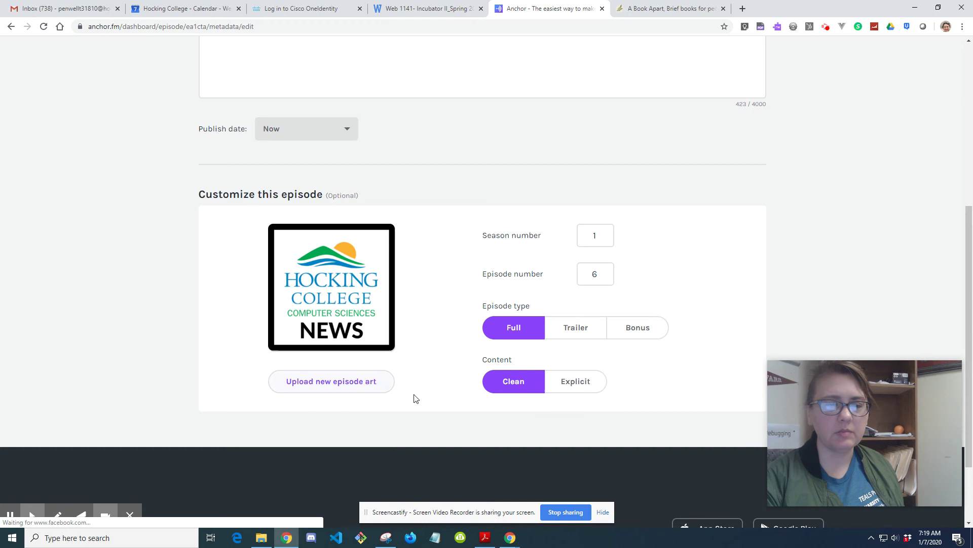
scroll(434, 396, "up", 4)
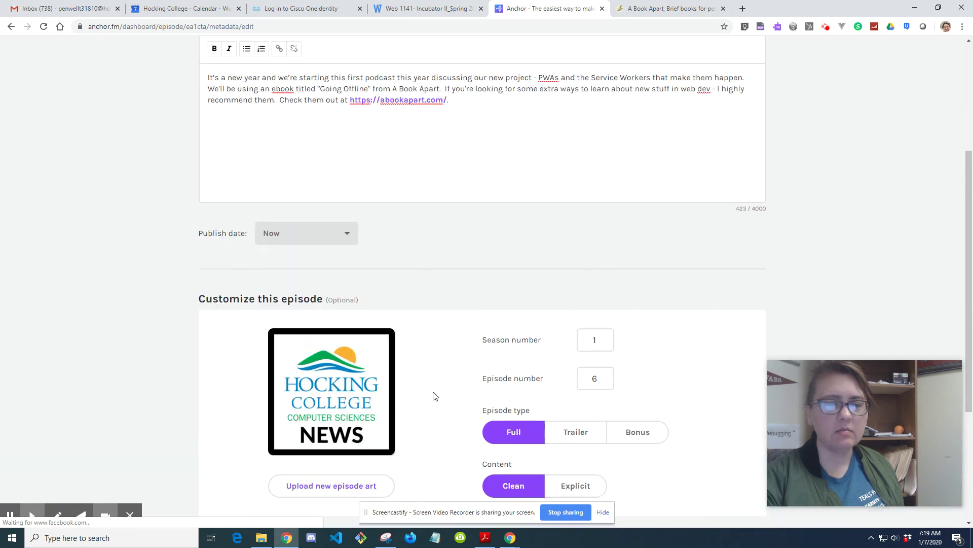
scroll(361, 261, "down", 5)
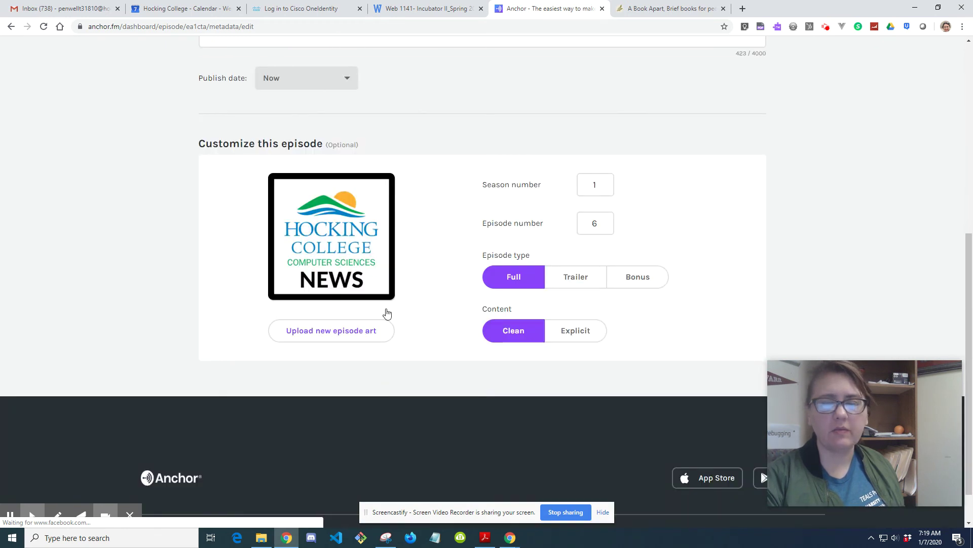
scroll(387, 313, "up", 7)
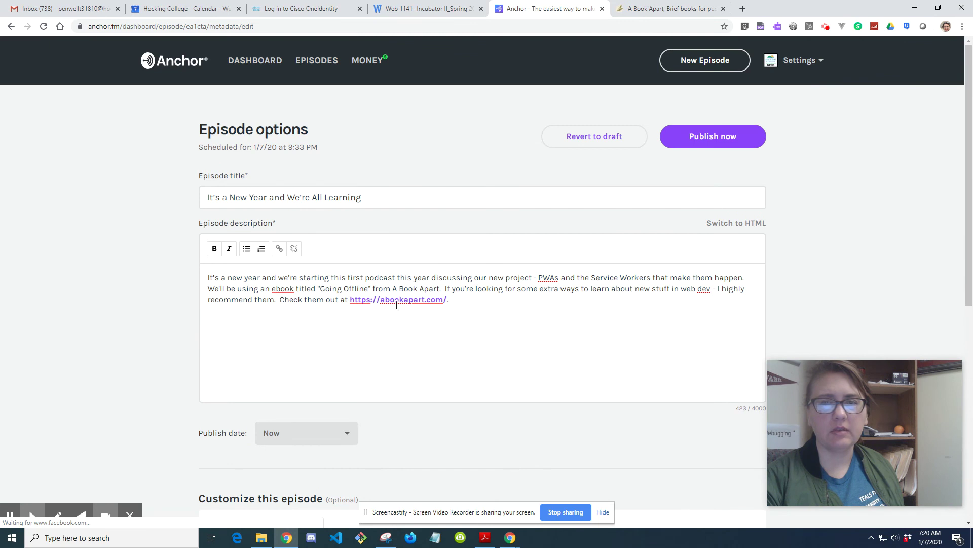
left_click(711, 141)
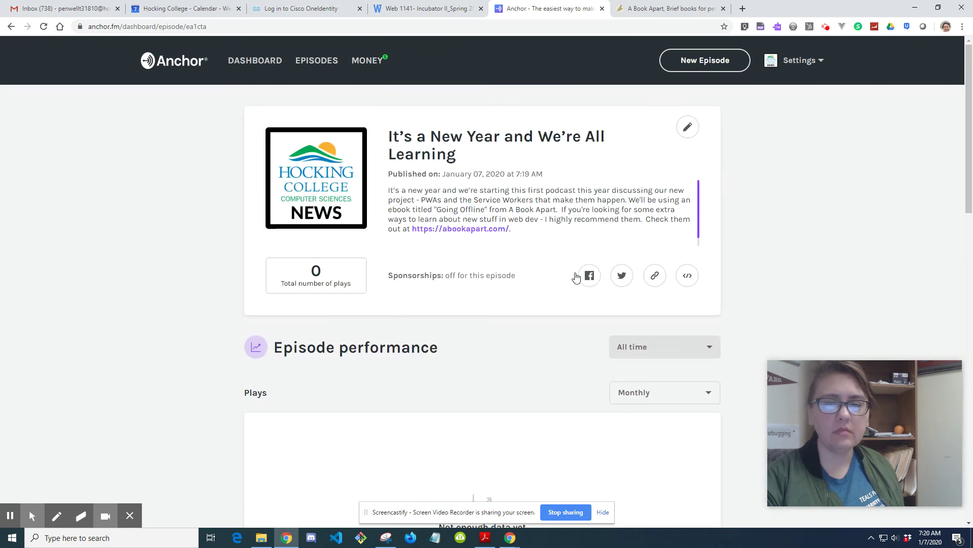
Review the published episode's details, performance section, episode comparison chart and audio segments
scroll(522, 317, "down", 1)
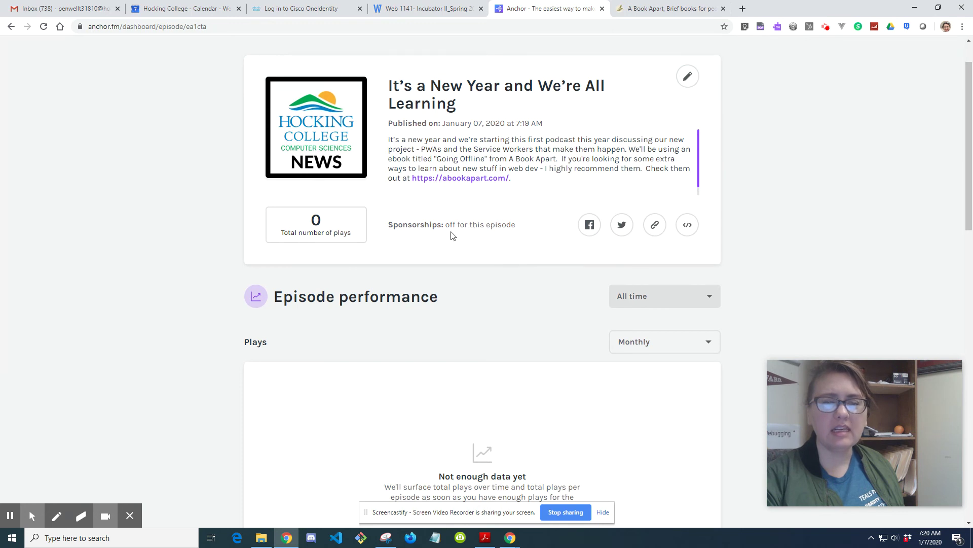
scroll(475, 272, "down", 2)
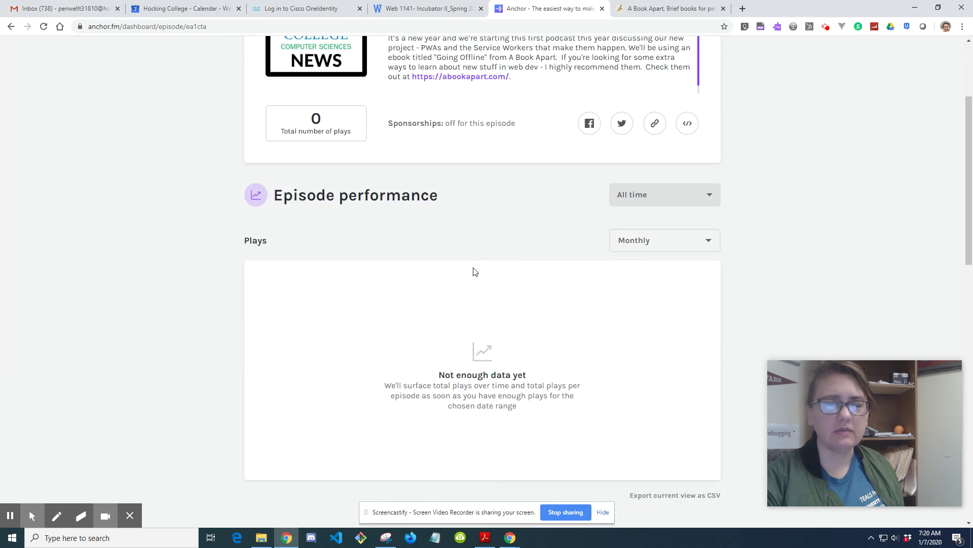
scroll(475, 272, "up", 3)
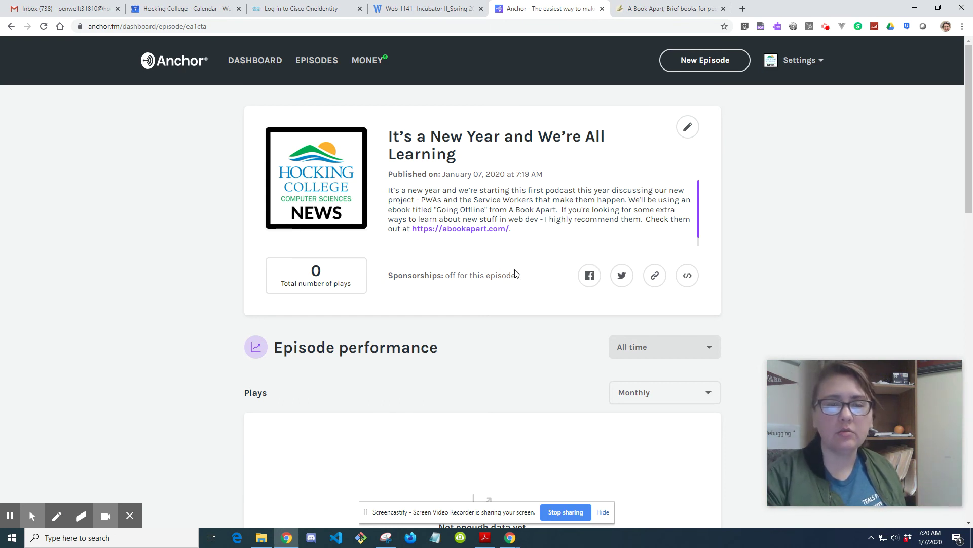
scroll(515, 273, "down", 10)
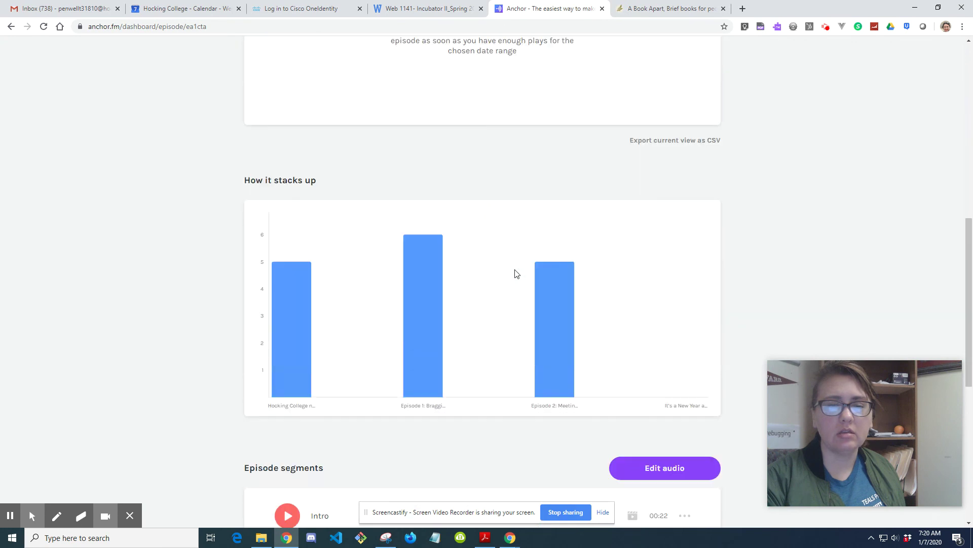
scroll(516, 274, "down", 6)
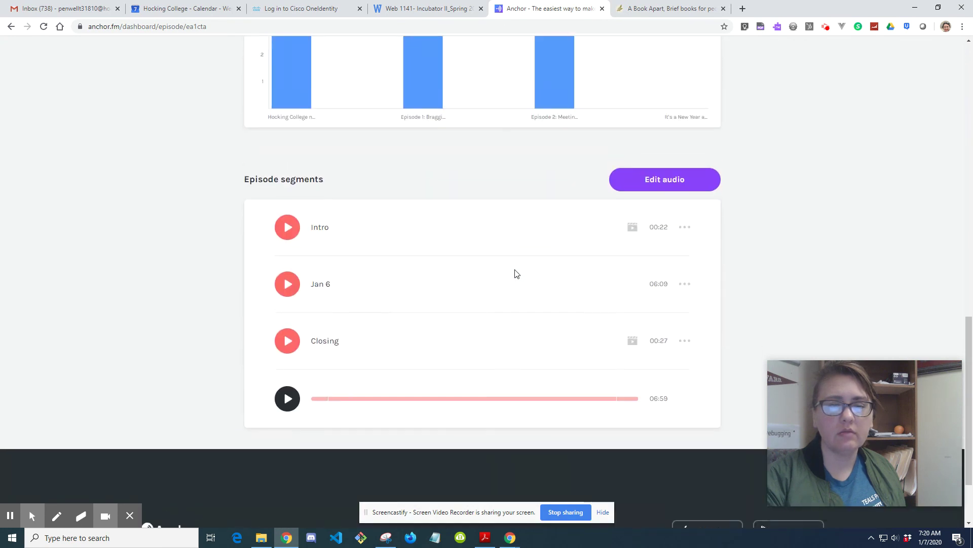
scroll(516, 273, "up", 10)
scroll(516, 274, "up", 6)
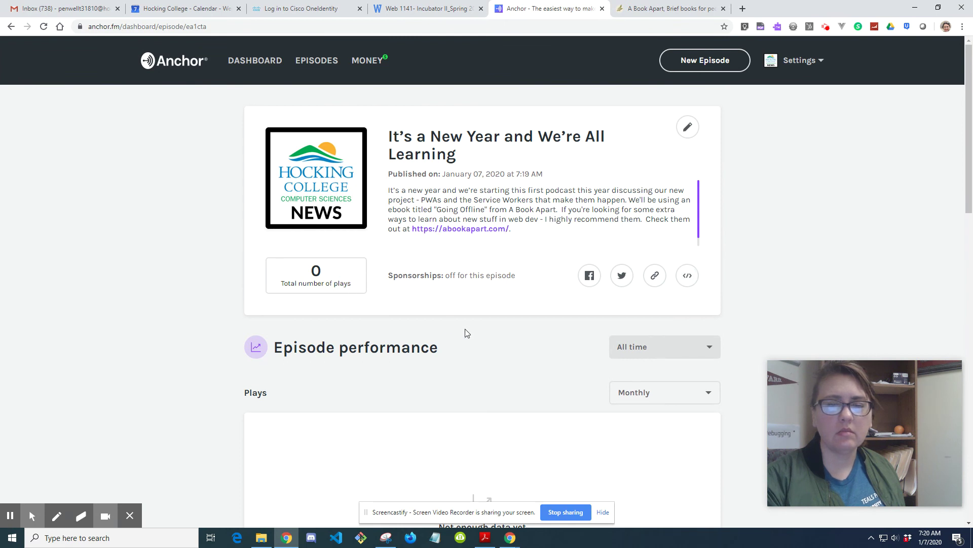
Follow the dashboard's platform availability link to the podcast settings and look through the profile fields and social connections
left_click(266, 64)
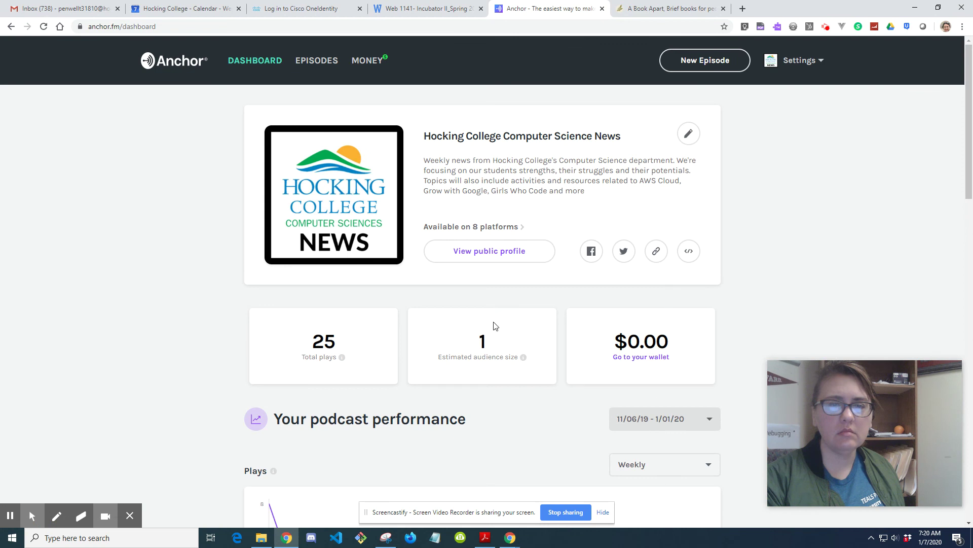
scroll(479, 344, "down", 1)
left_click(512, 177)
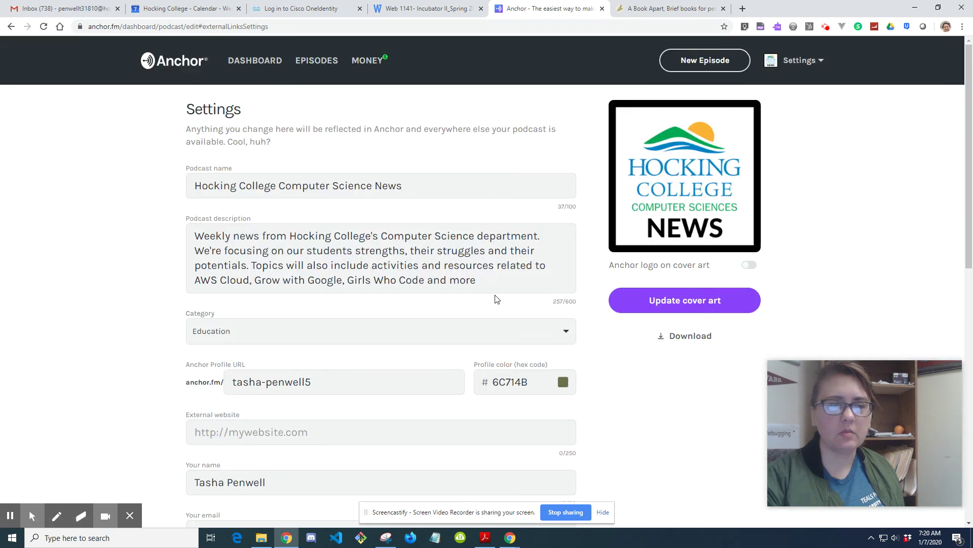
scroll(496, 298, "down", 5)
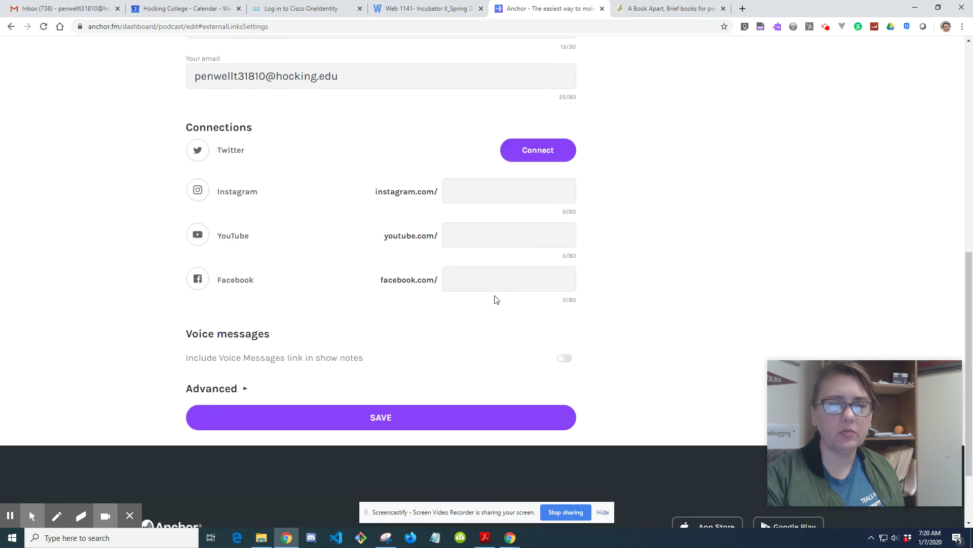
scroll(497, 299, "down", 2)
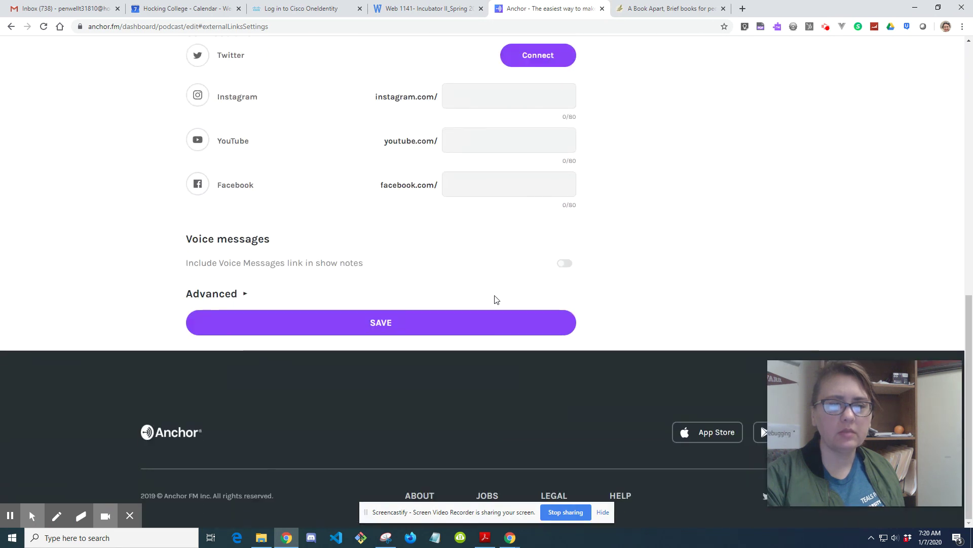
scroll(497, 299, "up", 10)
scroll(496, 295, "up", 2)
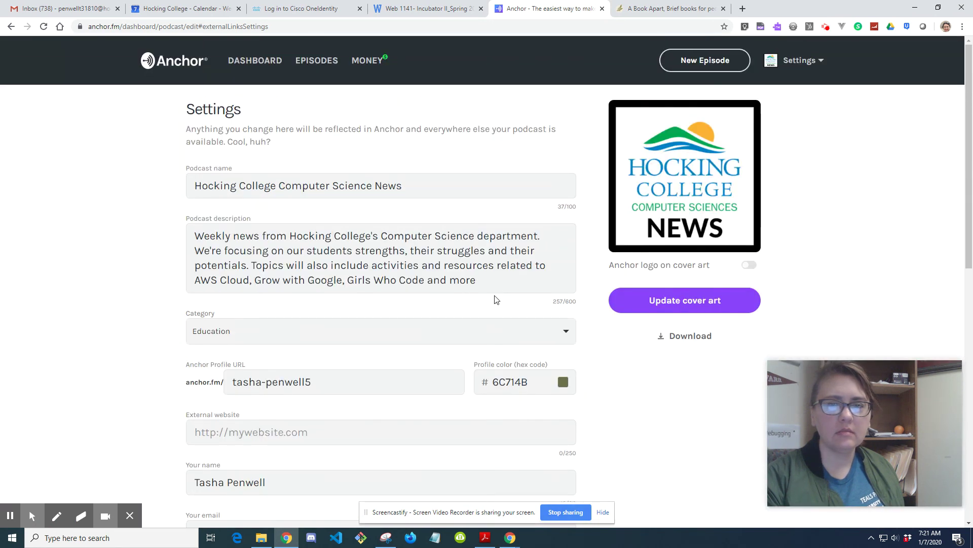
scroll(496, 299, "down", 4)
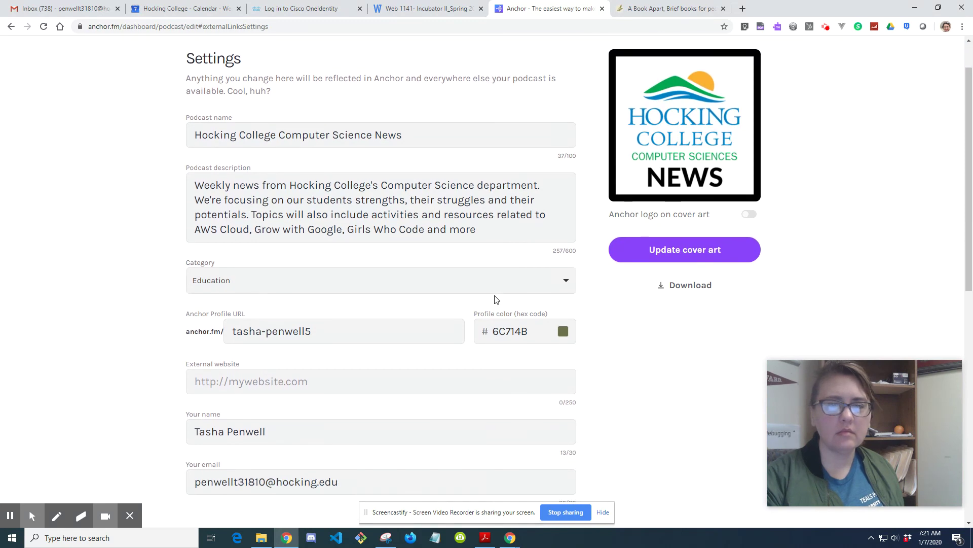
scroll(496, 299, "down", 3)
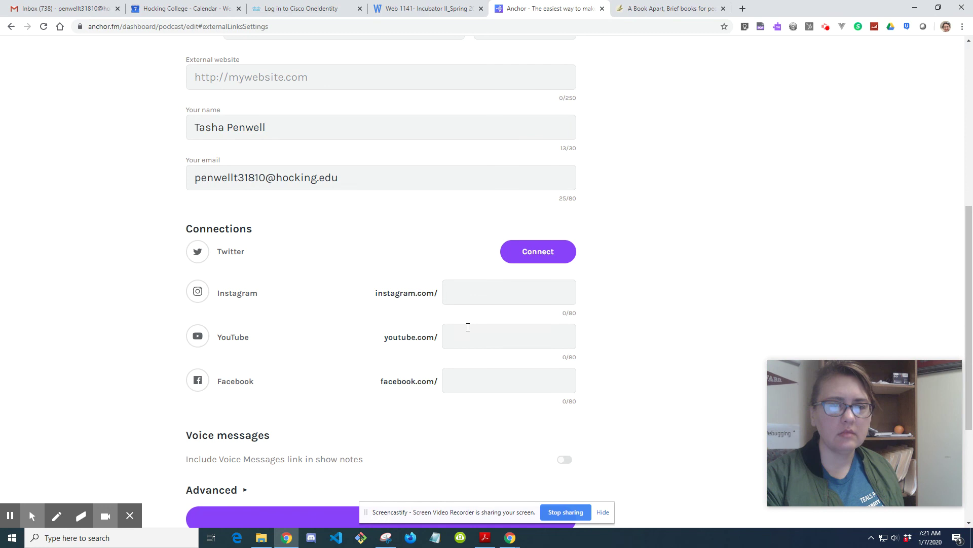
scroll(468, 325, "down", 4)
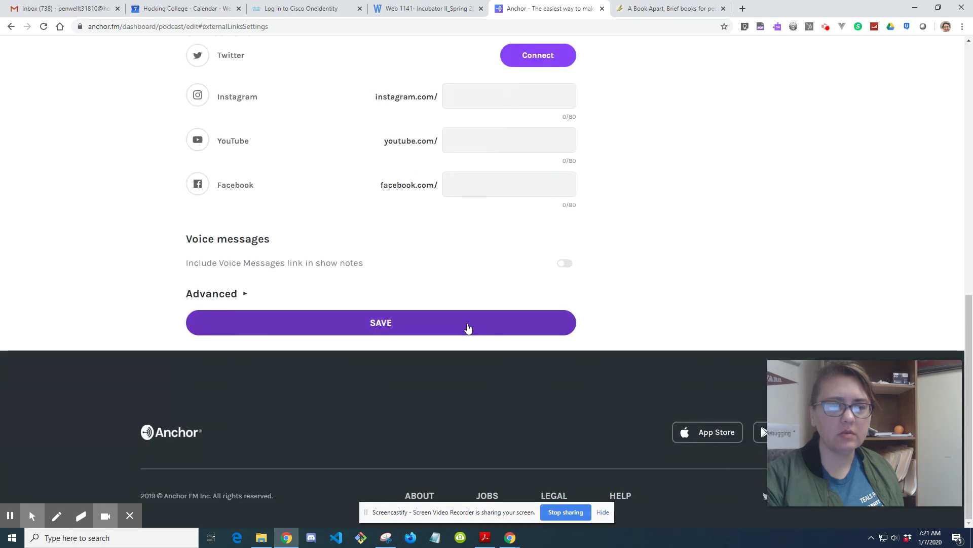
Expand the Advanced podcast settings and examine the post-roll, language and content options
left_click(247, 294)
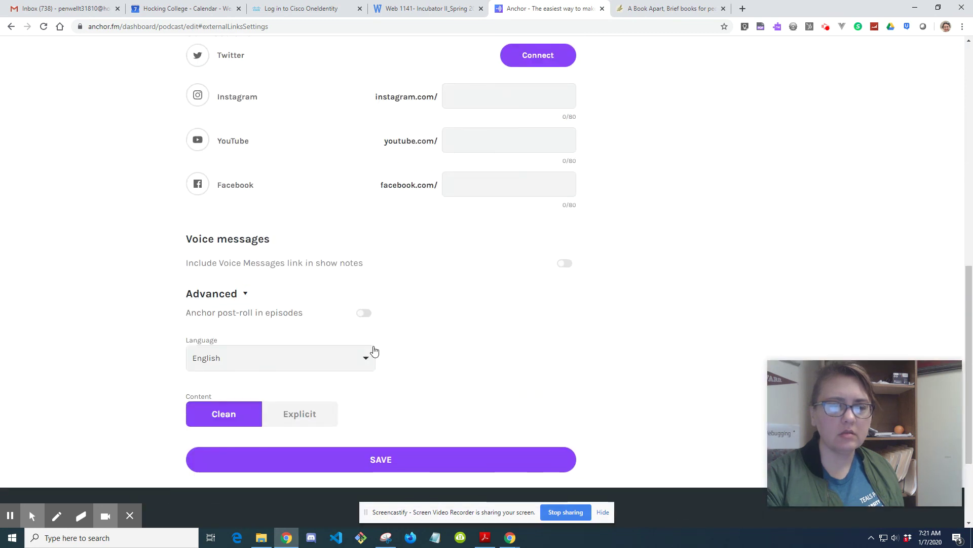
scroll(374, 350, "down", 3)
scroll(372, 349, "up", 3)
scroll(374, 349, "down", 2)
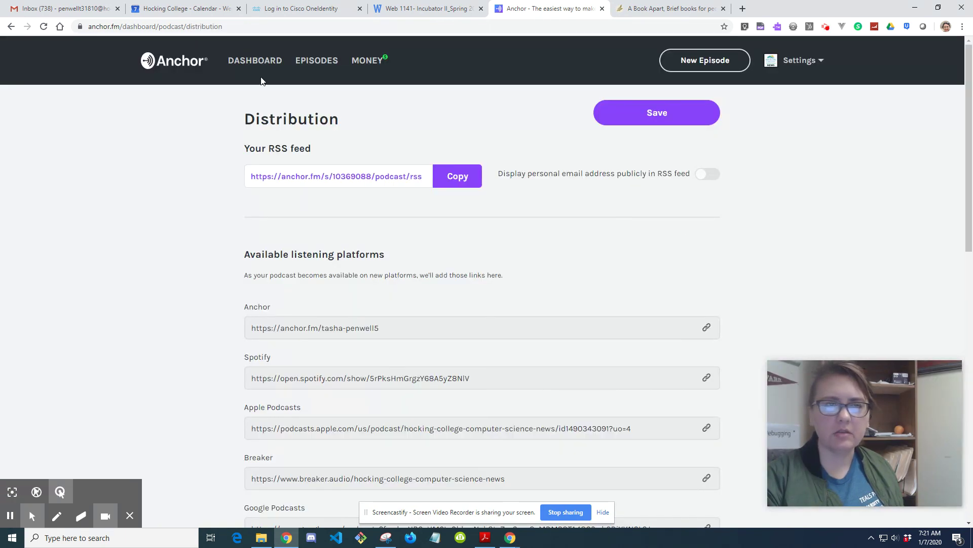
Return to the dashboard, open the podcast's Distribution settings, and view the RSS feed and available listening platforms
left_click(250, 61)
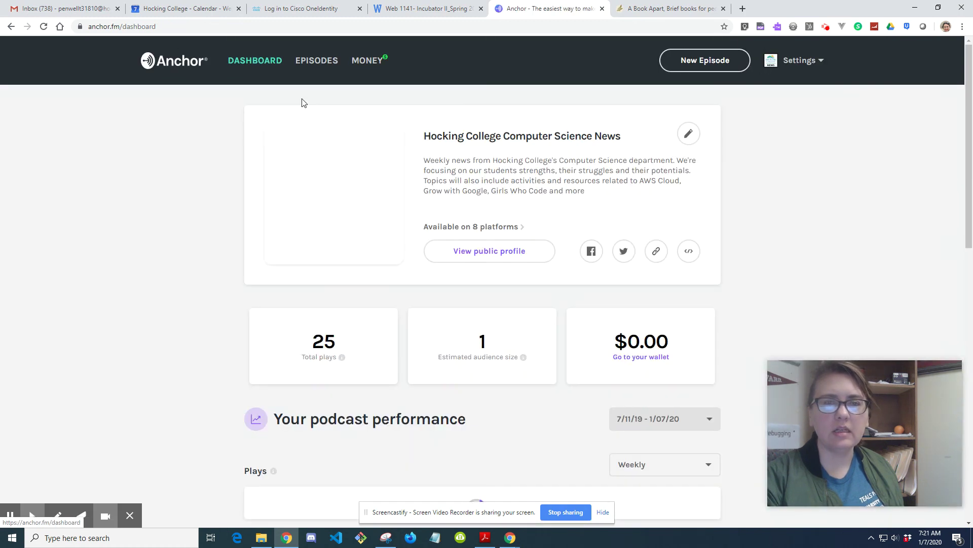
left_click(822, 63)
left_click(735, 101)
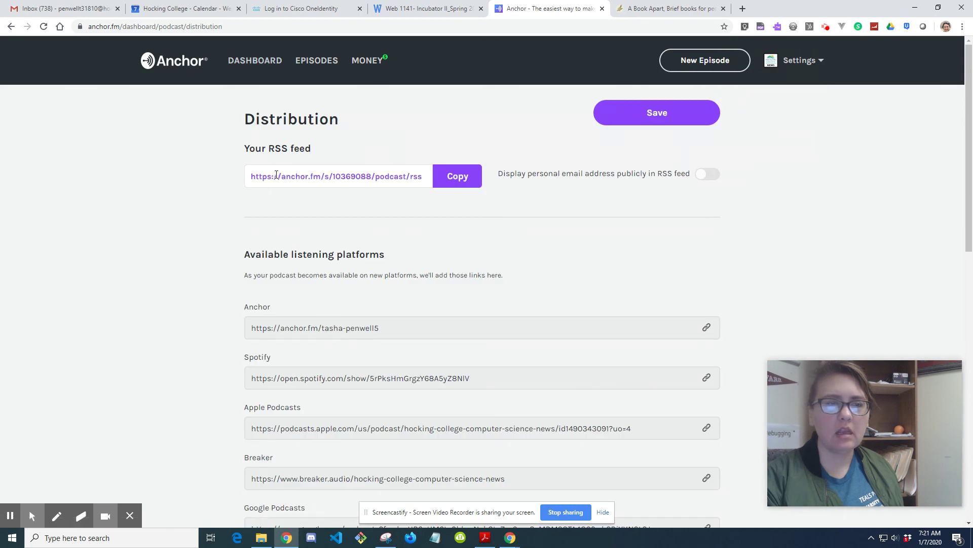
scroll(425, 233, "down", 1)
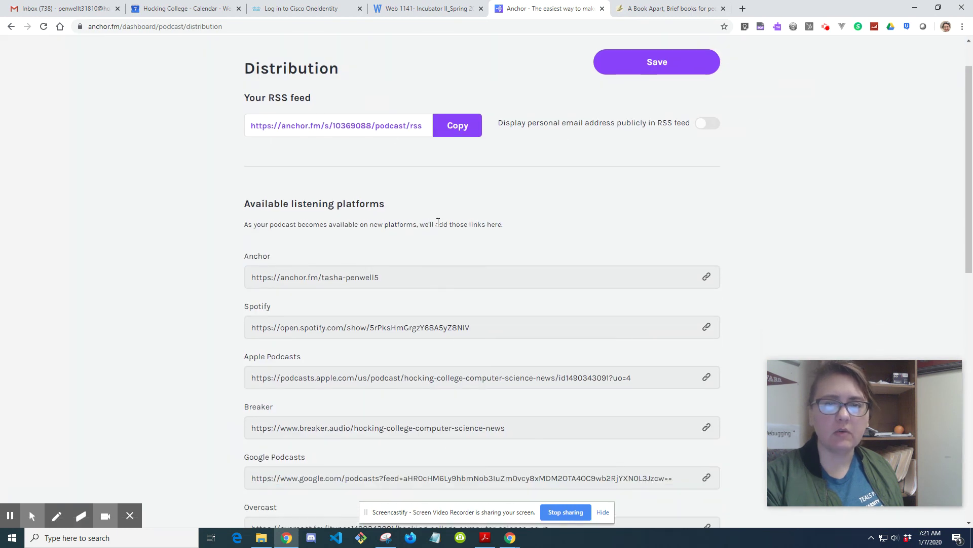
Go through the available listening platform links from Anchor to RadioPublic and look over the manual distribution section
scroll(354, 228, "down", 2)
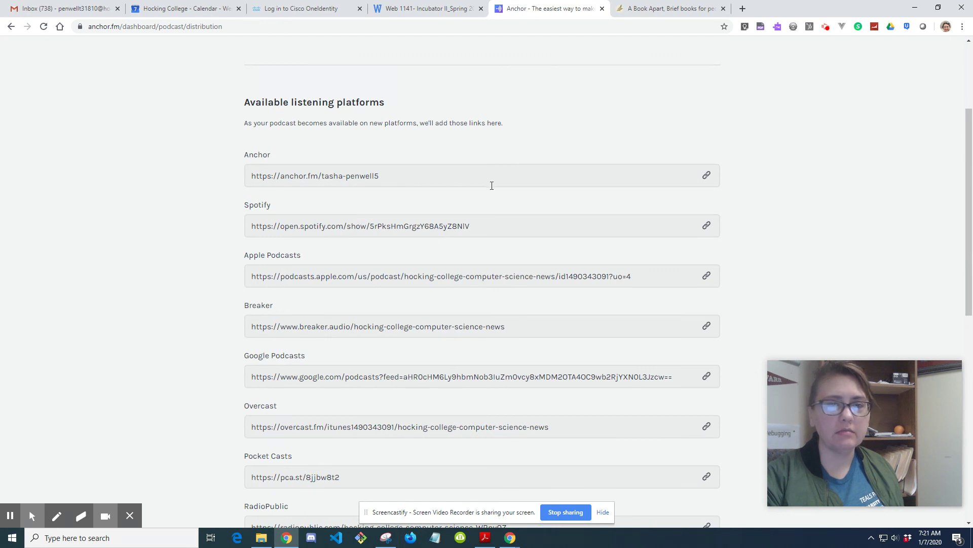
scroll(500, 187, "down", 1)
scroll(500, 187, "up", 1)
left_click(418, 178)
left_click(508, 229)
left_click(538, 276)
left_click(507, 327)
scroll(508, 324, "down", 1)
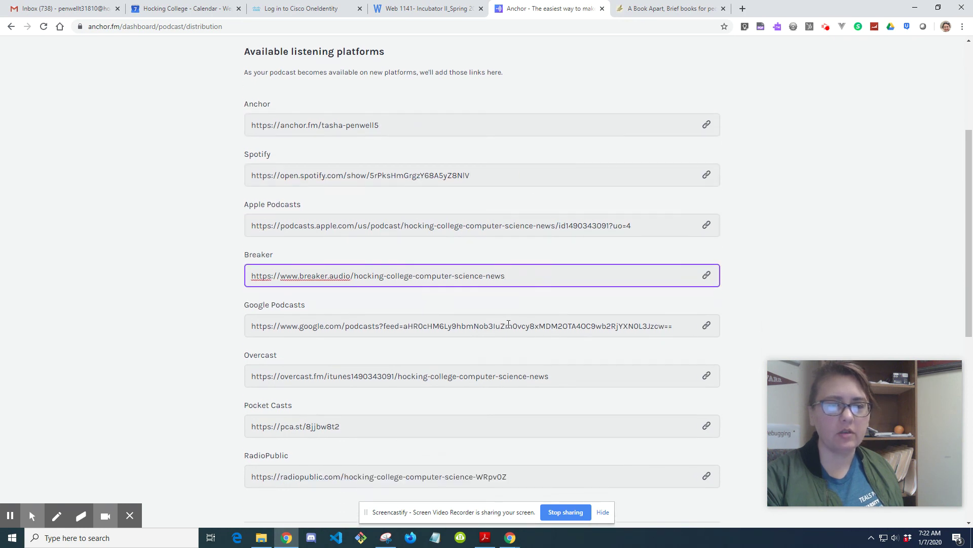
left_click(502, 334)
scroll(507, 315, "down", 2)
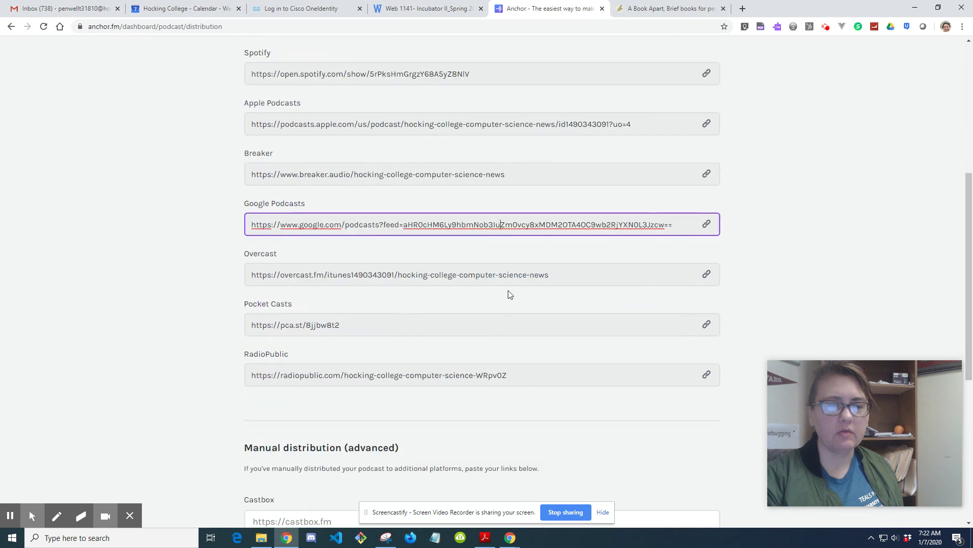
scroll(456, 332, "down", 1)
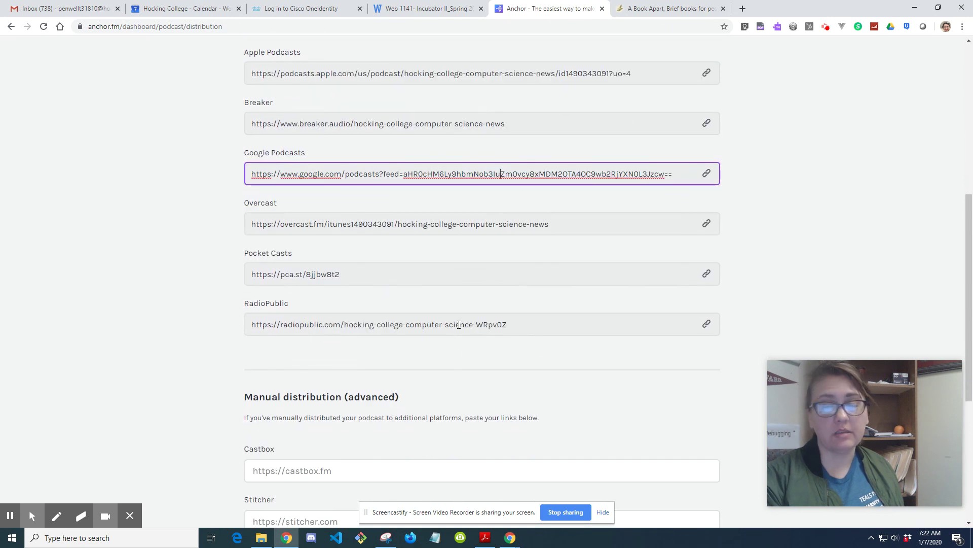
scroll(500, 310, "down", 3)
Return to the podcast's RSS feed and select its entire address
scroll(500, 313, "up", 10)
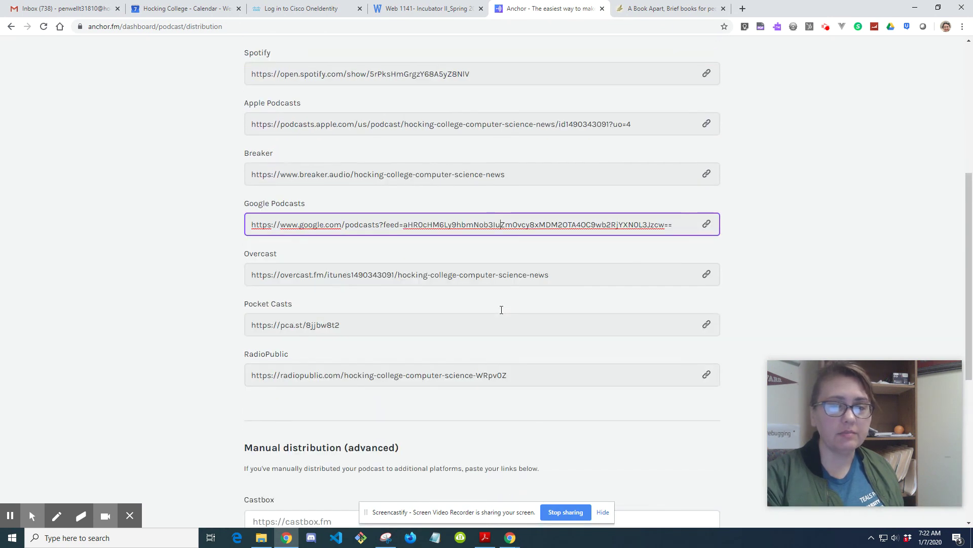
left_click(764, 237)
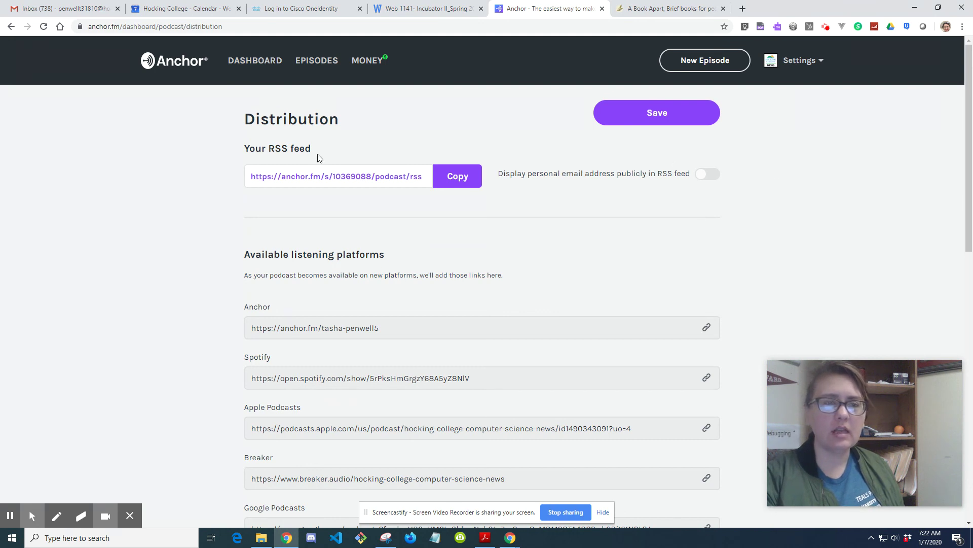
left_click(323, 180)
key("ctrl+a")
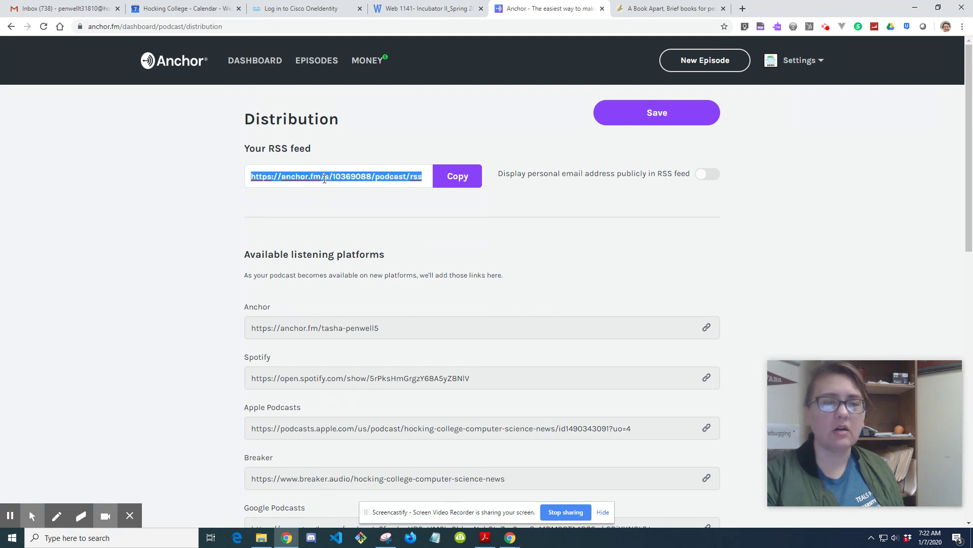